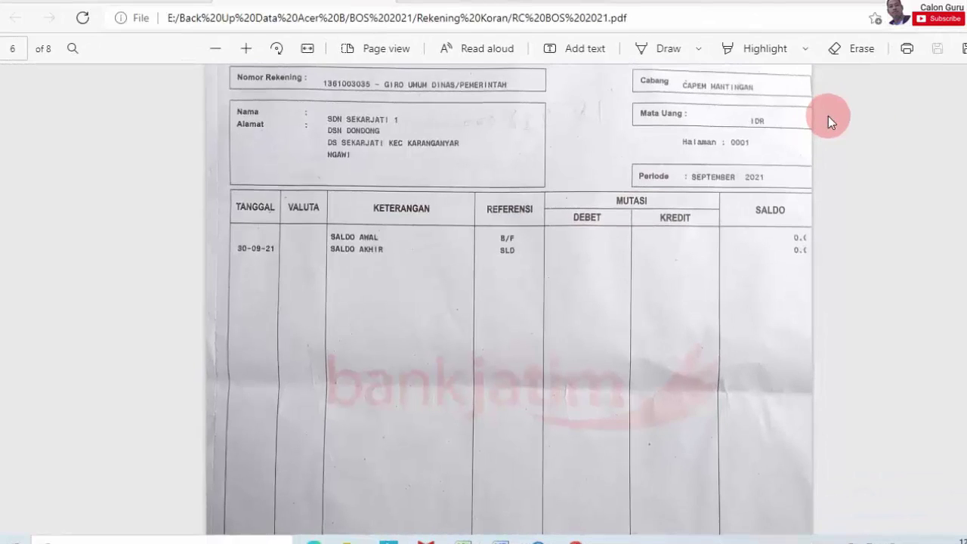
- Look through the September to November 2021 pages of the school's bank statement PDF
{"action": "scroll", "coordinate": [826, 118], "scroll_direction": "up", "scroll_amount": 1}
{"action": "scroll", "coordinate": [813, 132], "scroll_direction": "up", "scroll_amount": 2}
{"action": "scroll", "coordinate": [813, 132], "scroll_direction": "down", "scroll_amount": 2}
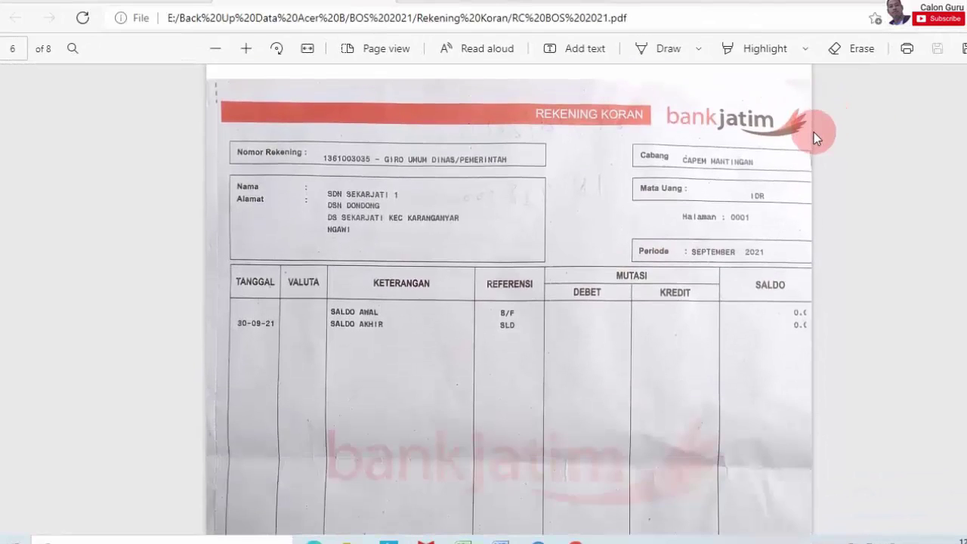
{"action": "scroll", "coordinate": [814, 132], "scroll_direction": "down", "scroll_amount": 10}
{"action": "scroll", "coordinate": [813, 133], "scroll_direction": "down", "scroll_amount": 10}
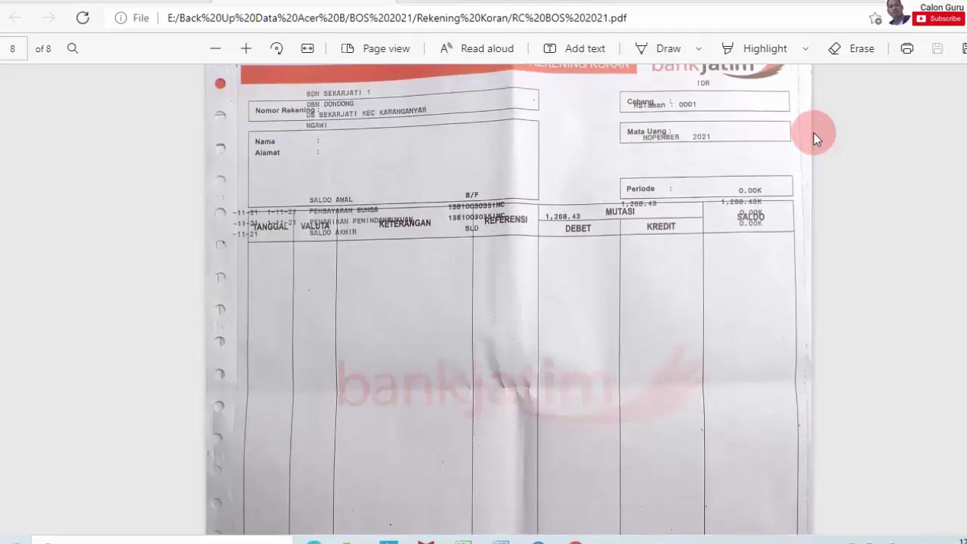
{"action": "scroll", "coordinate": [814, 133], "scroll_direction": "up", "scroll_amount": 10}
{"action": "scroll", "coordinate": [813, 133], "scroll_direction": "up", "scroll_amount": 10}
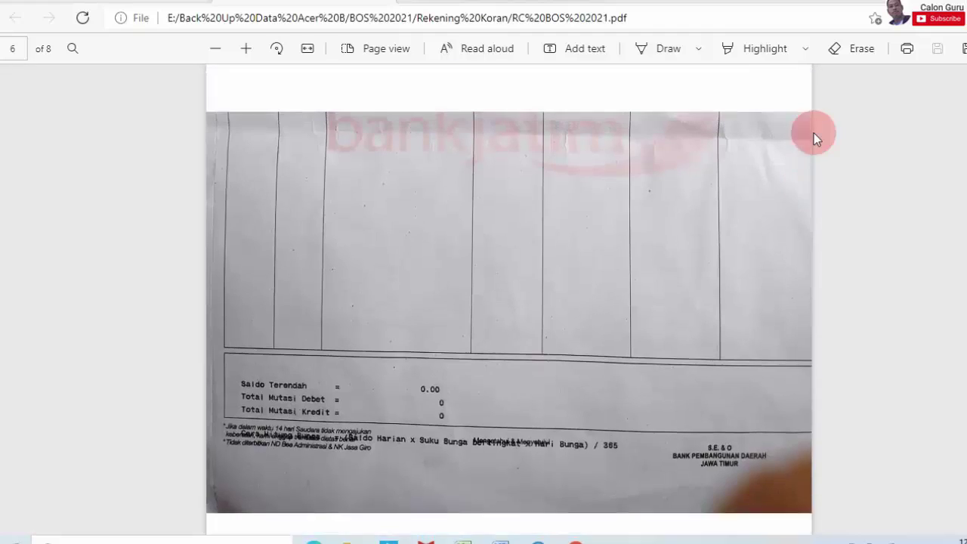
{"action": "scroll", "coordinate": [813, 133], "scroll_direction": "up", "scroll_amount": 3}
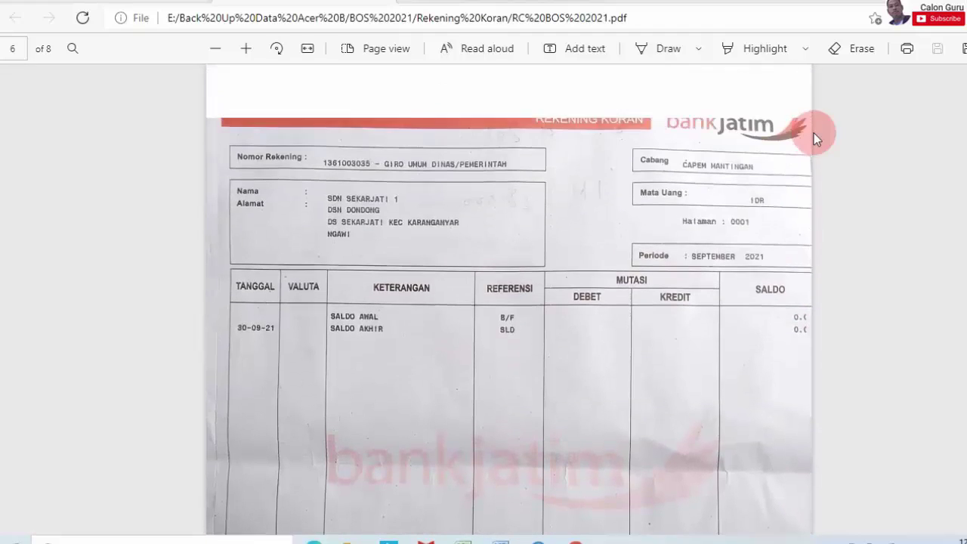
{"action": "scroll", "coordinate": [813, 133], "scroll_direction": "down", "scroll_amount": 2}
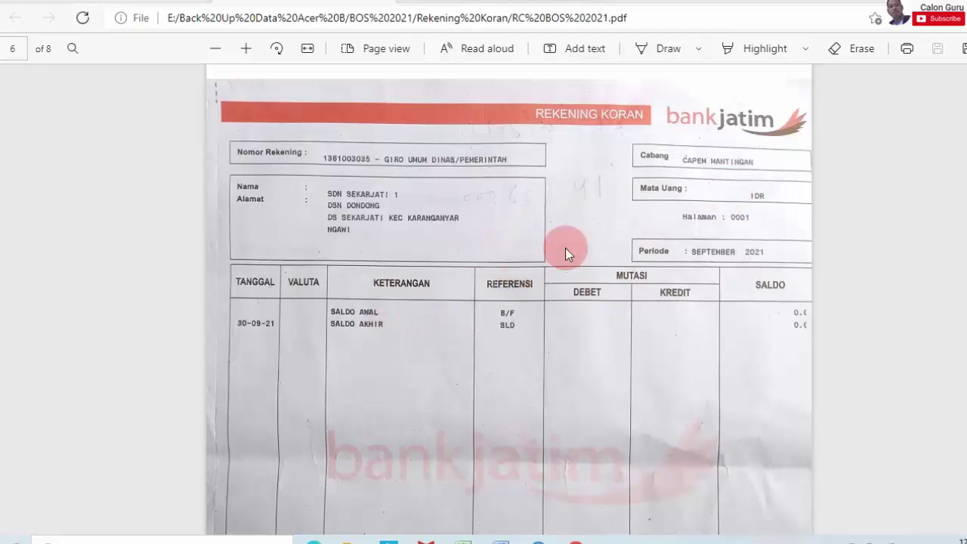
- Compare the October 2021 bank statement transactions with the September 2021 statement
{"action": "scroll", "coordinate": [567, 250], "scroll_direction": "down", "scroll_amount": 10}
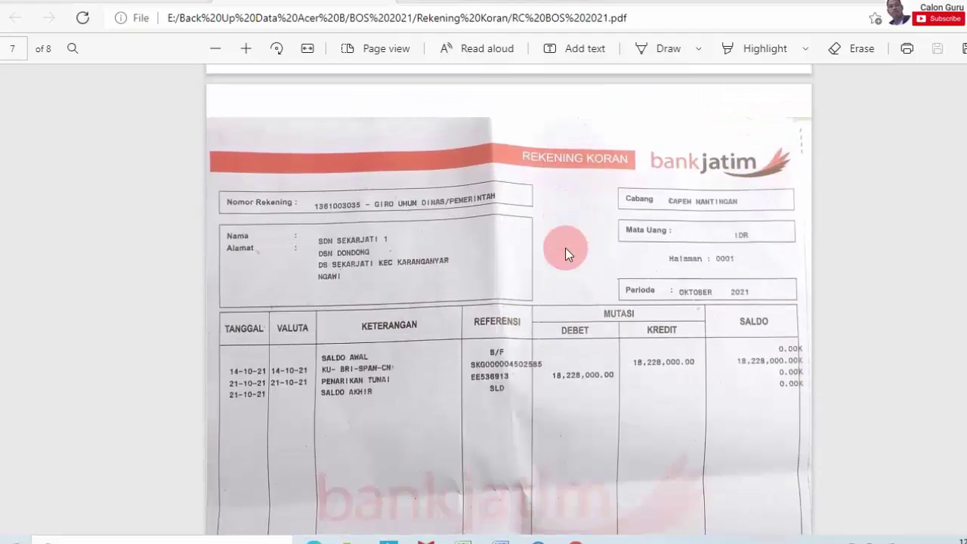
{"action": "scroll", "coordinate": [566, 253], "scroll_direction": "down", "scroll_amount": 2}
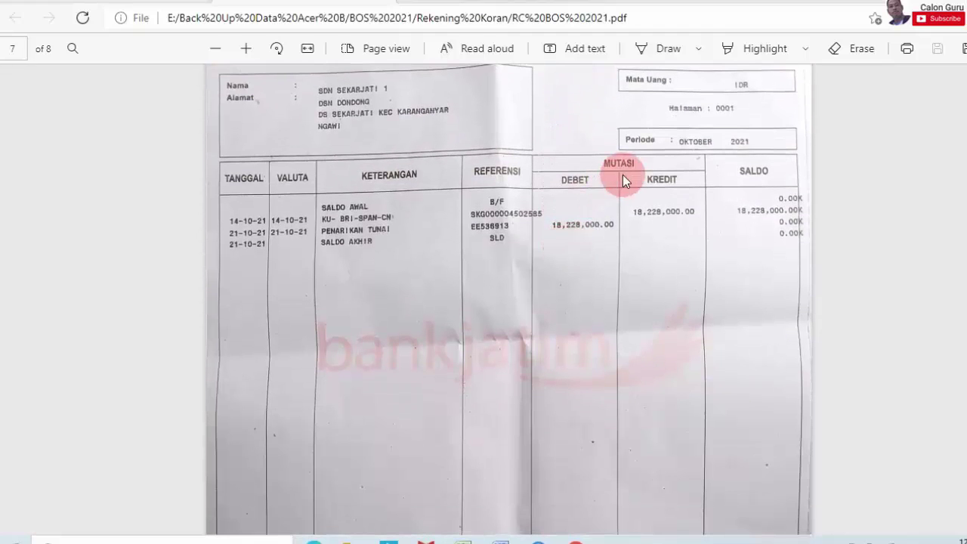
{"action": "scroll", "coordinate": [672, 134], "scroll_direction": "up", "scroll_amount": 10}
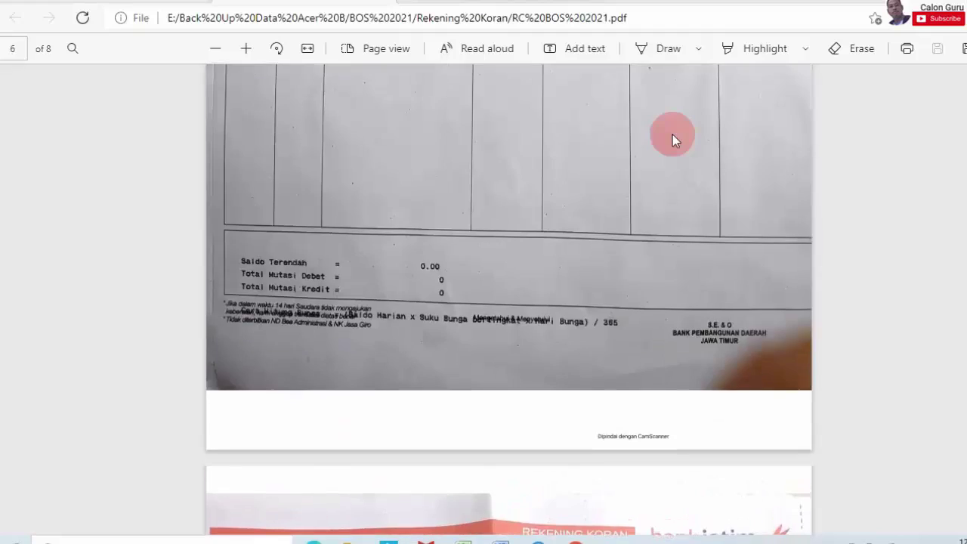
{"action": "scroll", "coordinate": [672, 135], "scroll_direction": "up", "scroll_amount": 2}
{"action": "scroll", "coordinate": [672, 134], "scroll_direction": "up", "scroll_amount": 2}
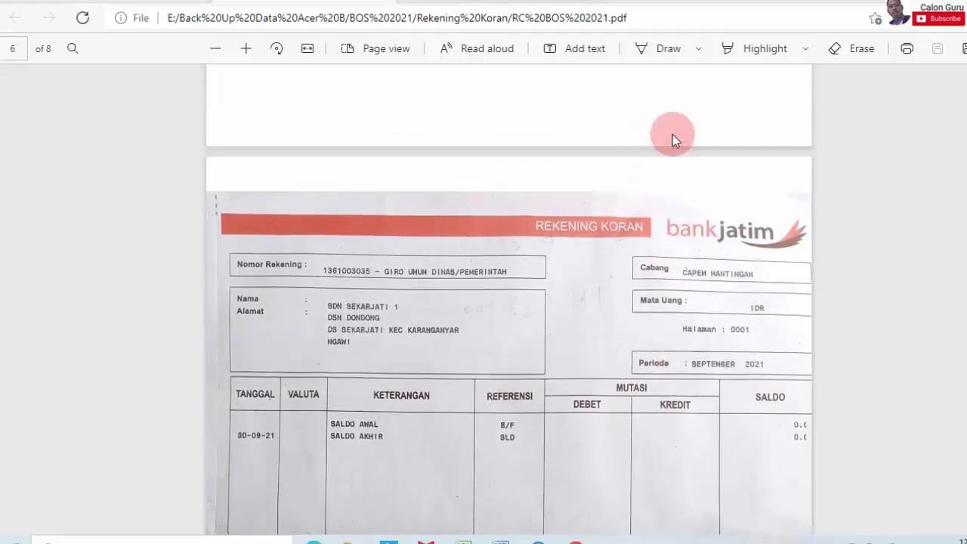
{"action": "scroll", "coordinate": [672, 135], "scroll_direction": "down", "scroll_amount": 2}
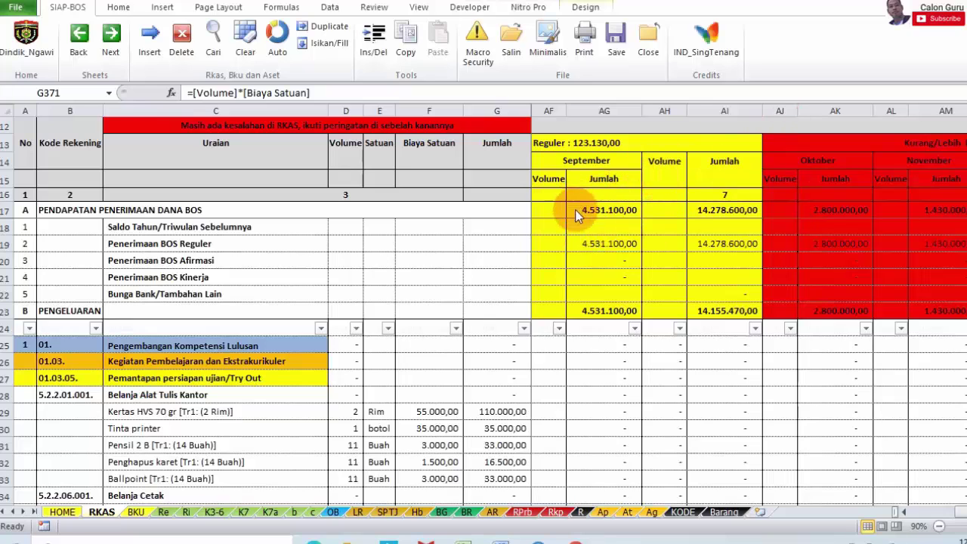
- Select the September Volume and Jumlah columns in the workbook's RKAS sheet and examine the spending items planned for that month
{"action": "left_click", "coordinate": [603, 402]}
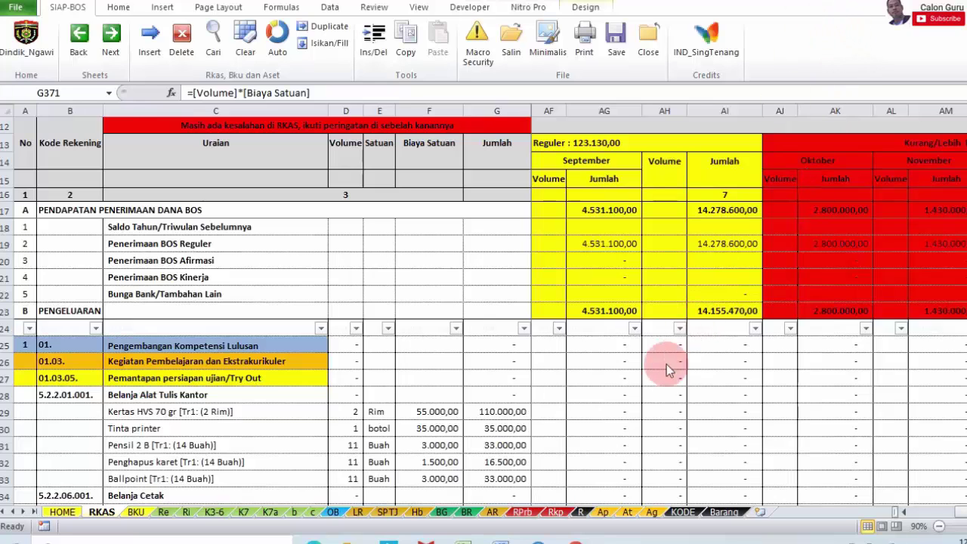
{"action": "left_click", "coordinate": [555, 120]}
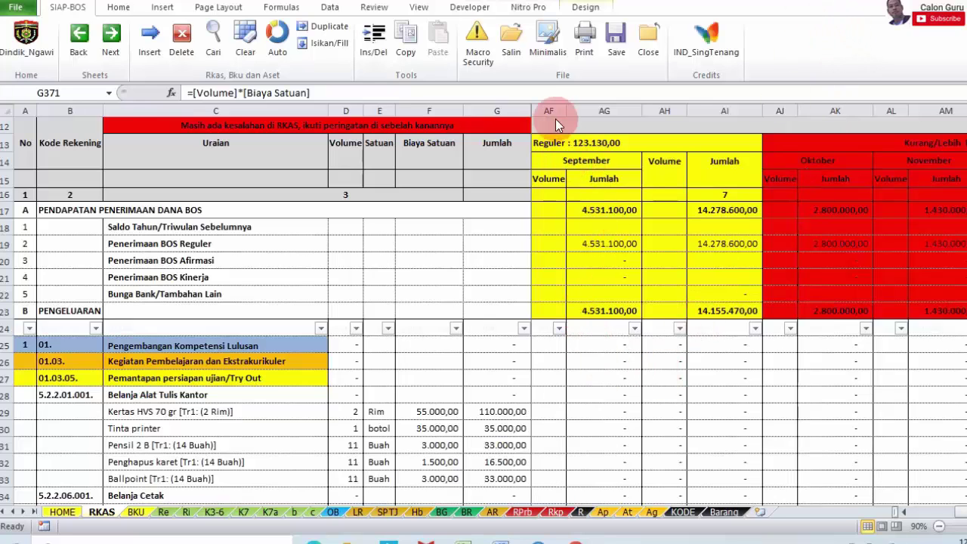
{"action": "left_click_drag", "start_coordinate": [549, 110], "coordinate": [605, 110]}
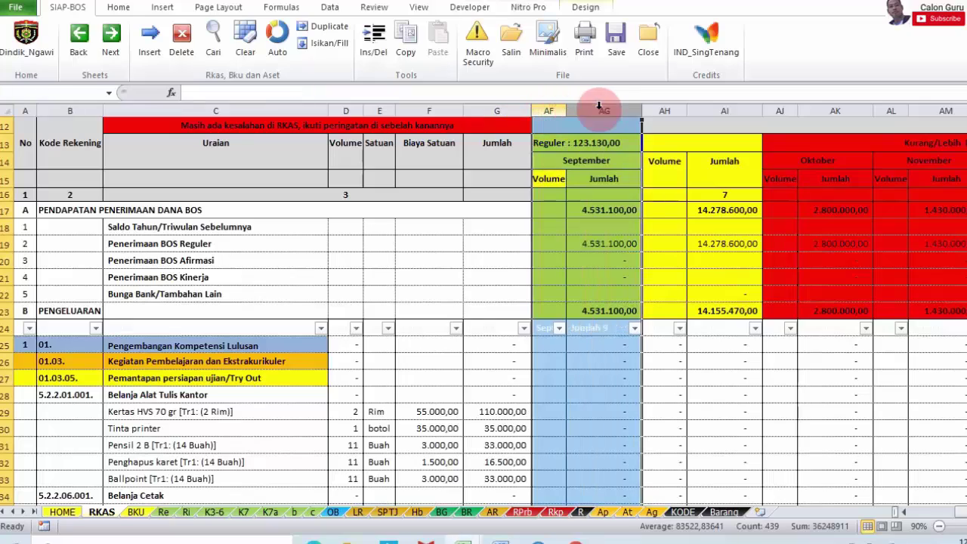
{"action": "scroll", "coordinate": [627, 256], "scroll_direction": "down", "scroll_amount": 20}
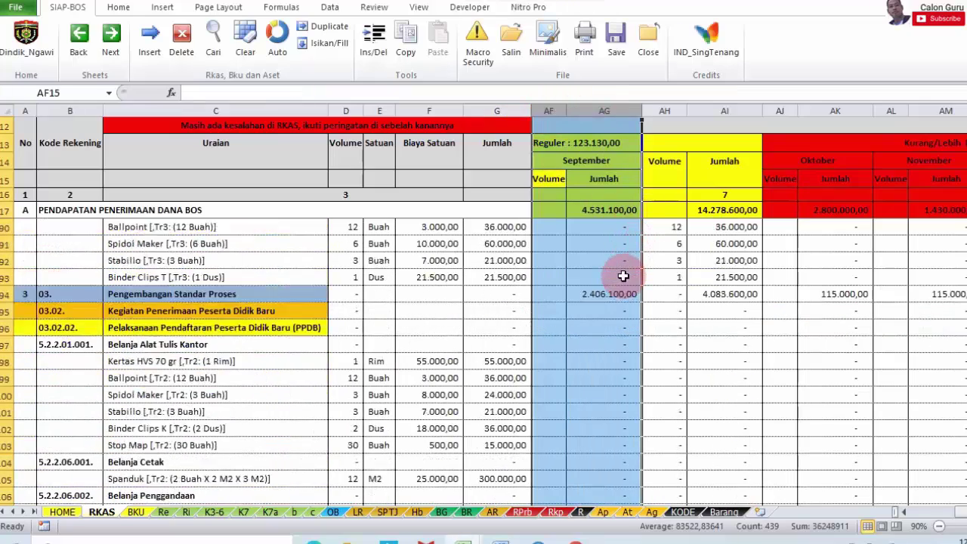
{"action": "scroll", "coordinate": [622, 276], "scroll_direction": "down", "scroll_amount": 6}
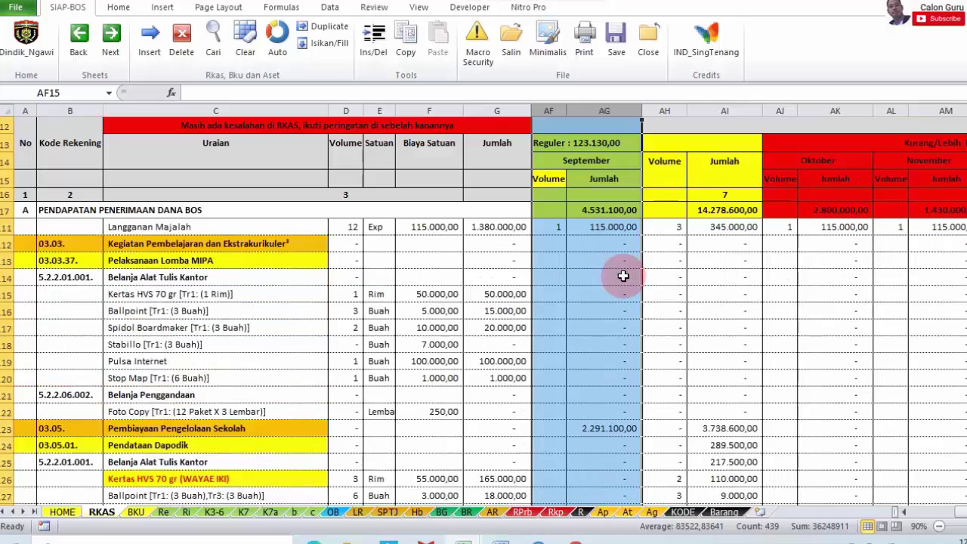
{"action": "scroll", "coordinate": [623, 277], "scroll_direction": "down", "scroll_amount": 7}
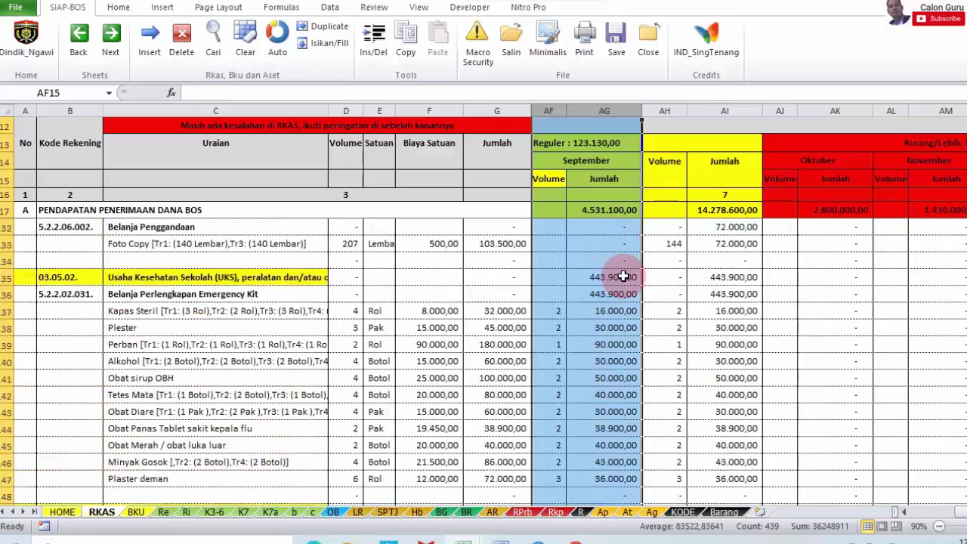
{"action": "scroll", "coordinate": [623, 276], "scroll_direction": "down", "scroll_amount": 2}
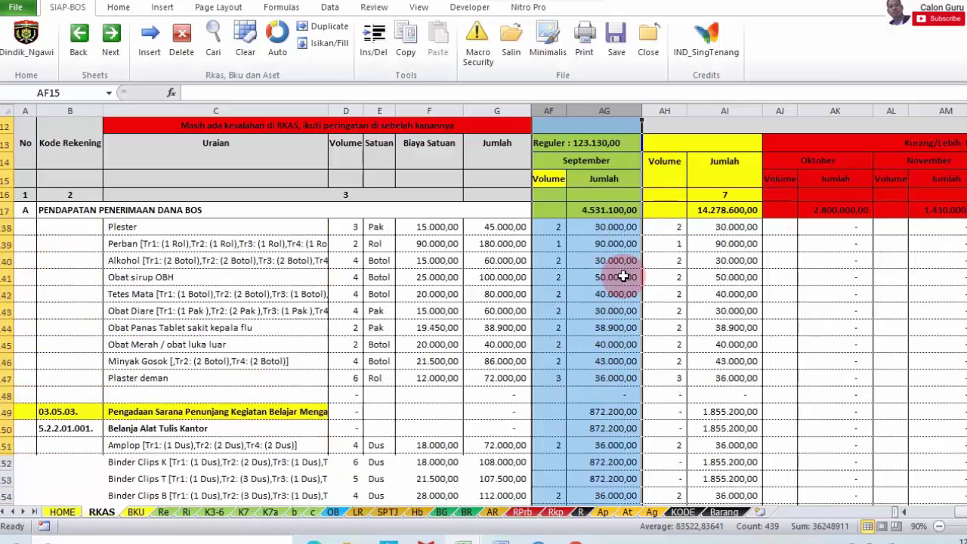
{"action": "scroll", "coordinate": [623, 276], "scroll_direction": "down", "scroll_amount": 20}
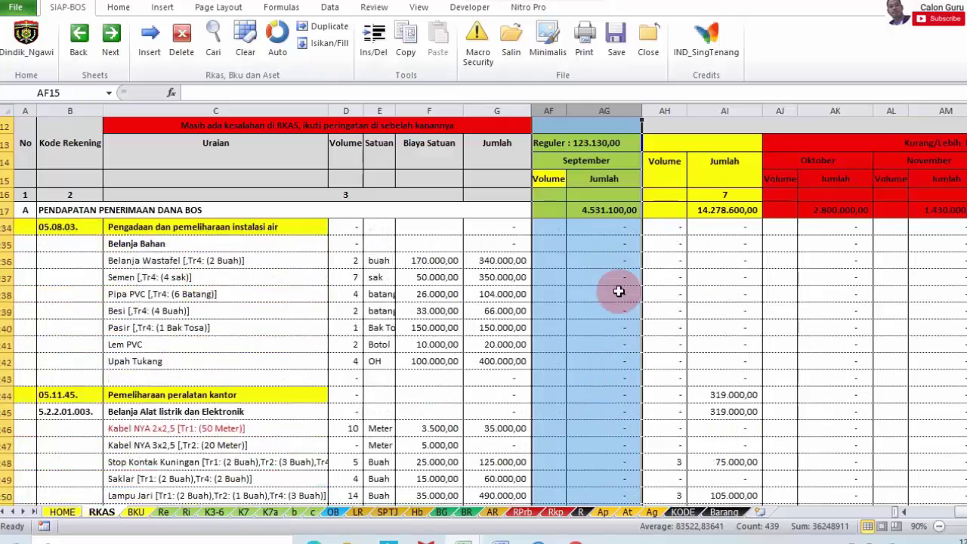
{"action": "scroll", "coordinate": [618, 292], "scroll_direction": "down", "scroll_amount": 20}
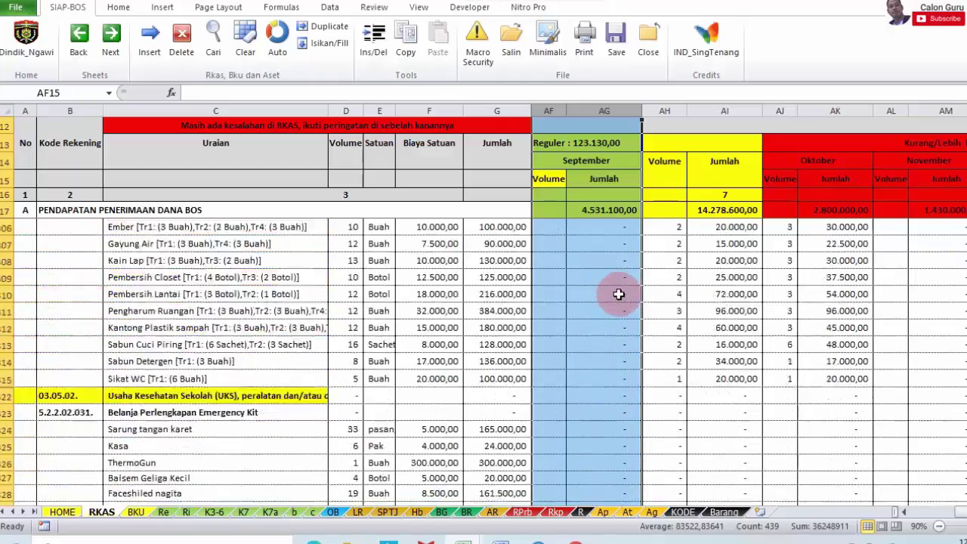
{"action": "scroll", "coordinate": [619, 294], "scroll_direction": "down", "scroll_amount": 20}
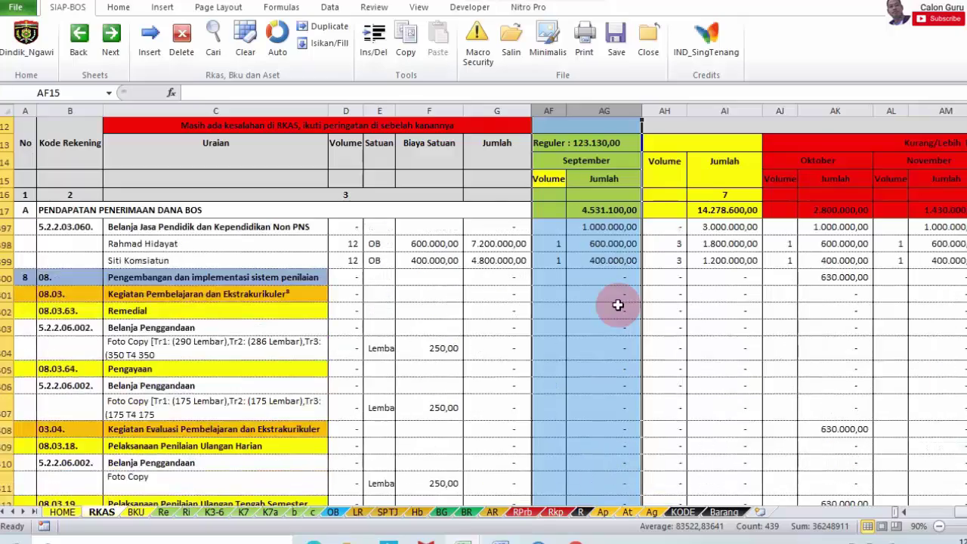
{"action": "scroll", "coordinate": [617, 304], "scroll_direction": "down", "scroll_amount": 20}
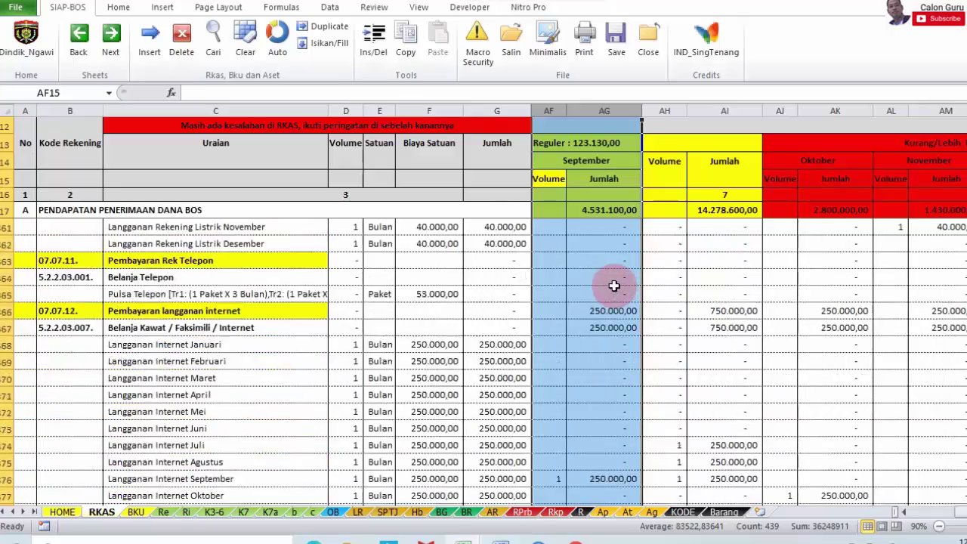
{"action": "scroll", "coordinate": [614, 285], "scroll_direction": "up", "scroll_amount": 20}
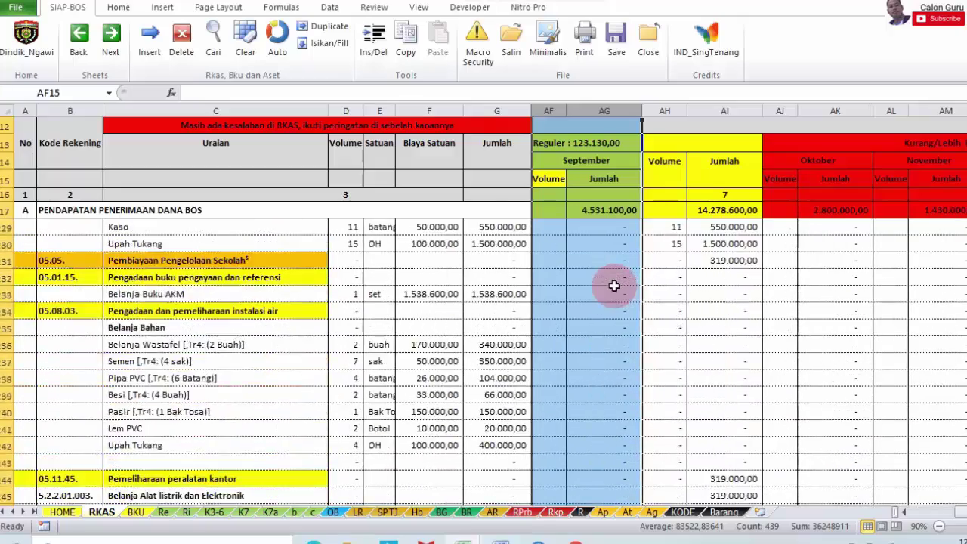
{"action": "scroll", "coordinate": [614, 285], "scroll_direction": "down", "scroll_amount": 19}
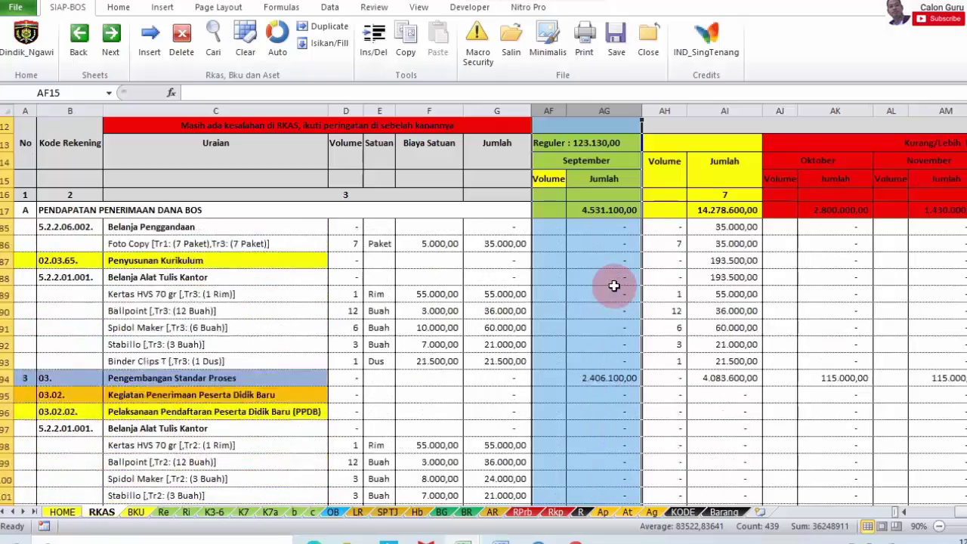
{"action": "scroll", "coordinate": [614, 286], "scroll_direction": "up", "scroll_amount": 20}
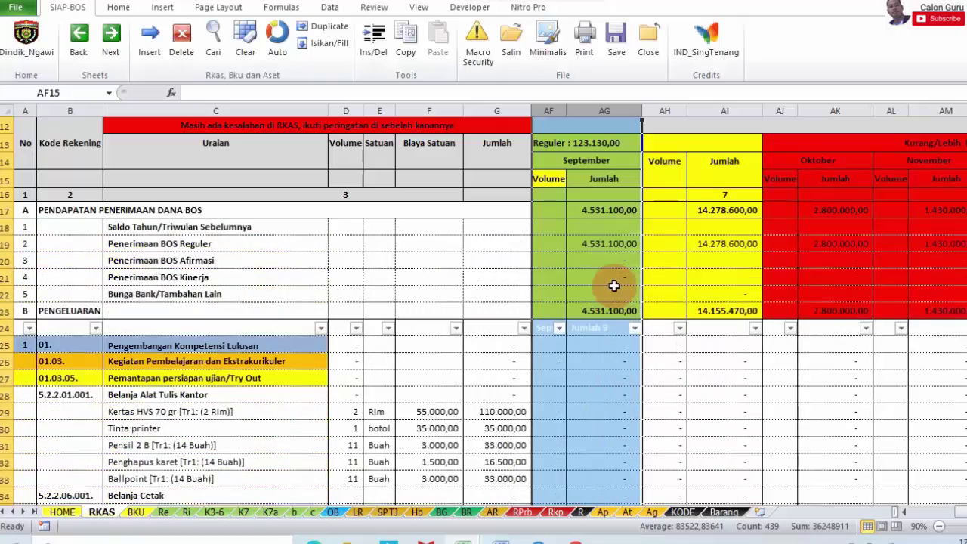
{"action": "scroll", "coordinate": [614, 285], "scroll_direction": "down", "scroll_amount": 13}
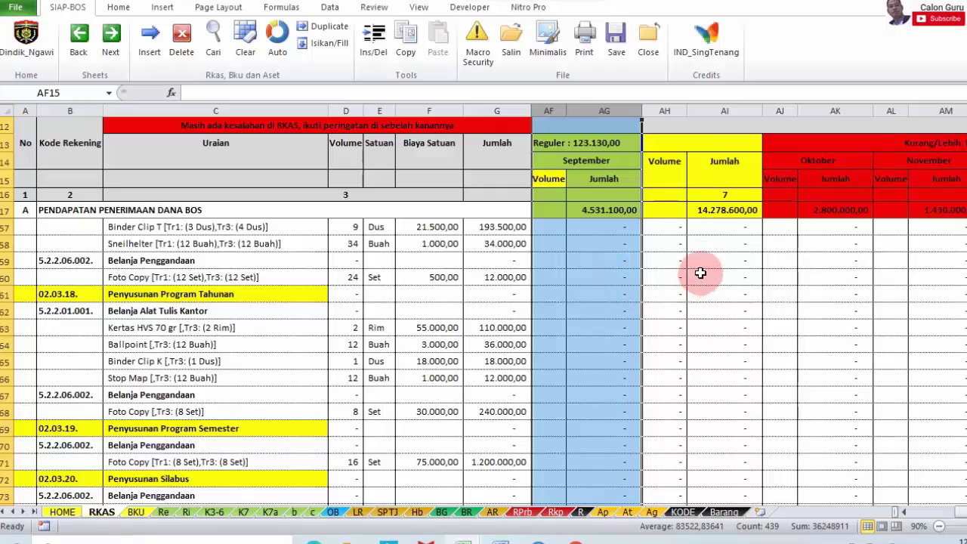
- Switch to the ARKAS application and open the Buku Kas Umum from its dashboard
{"action": "left_click", "coordinate": [538, 539]}
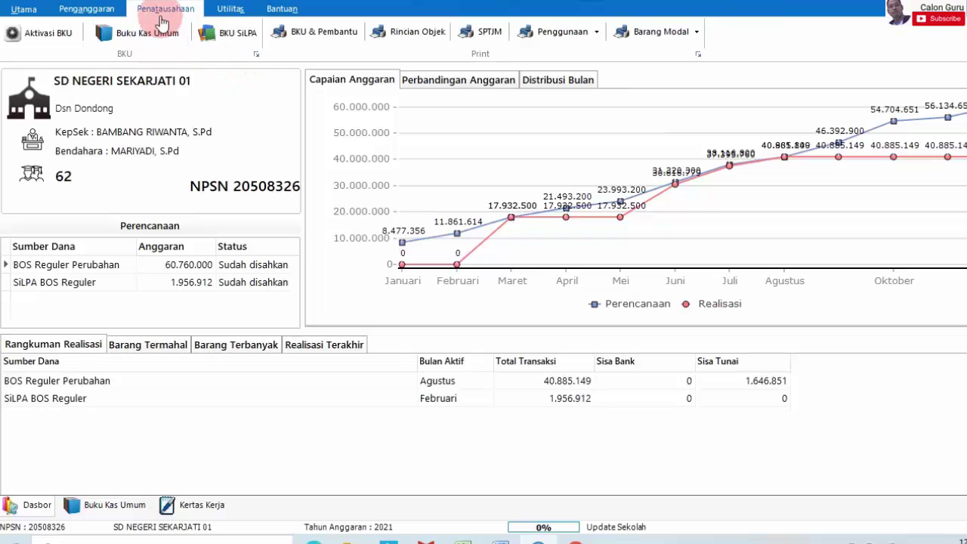
{"action": "left_click", "coordinate": [36, 506]}
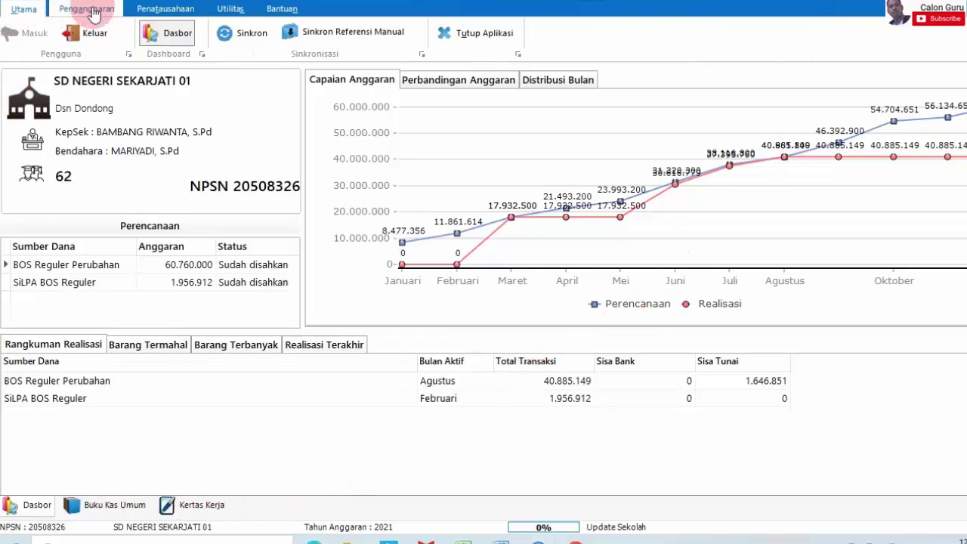
{"action": "left_click", "coordinate": [154, 9]}
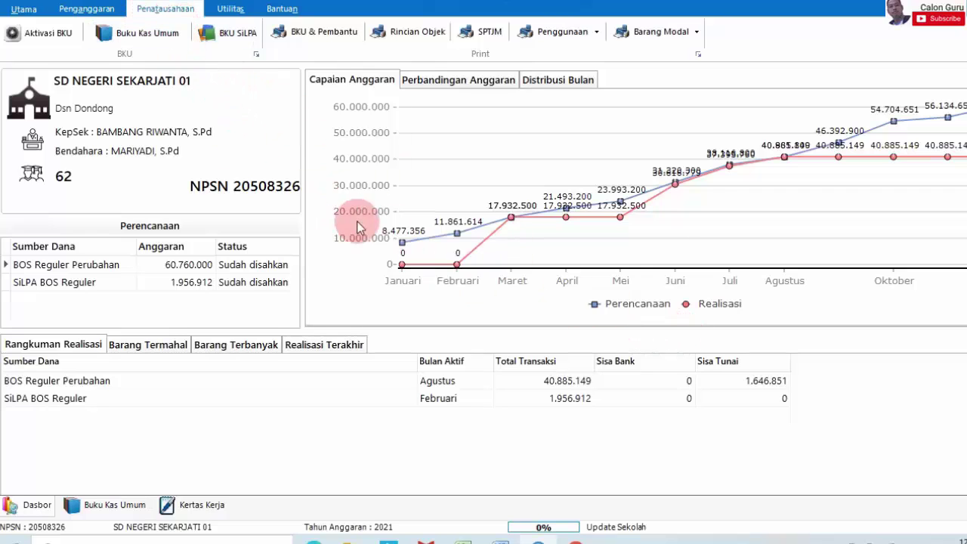
{"action": "left_click", "coordinate": [132, 32]}
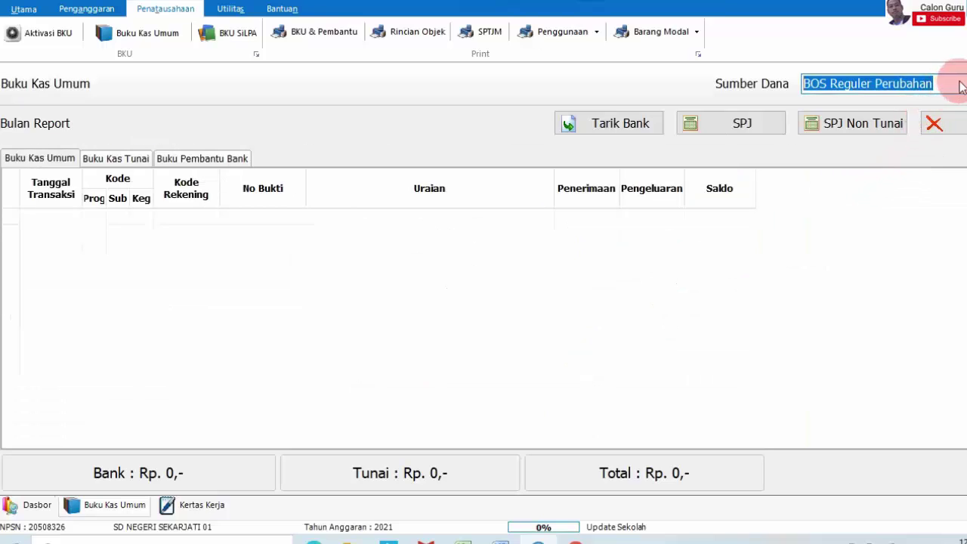
- Choose BOS Reguler Perubahan as the Sumber Dana for the Buku Kas Umum and dismiss the active-month notice
{"action": "left_click", "coordinate": [959, 84]}
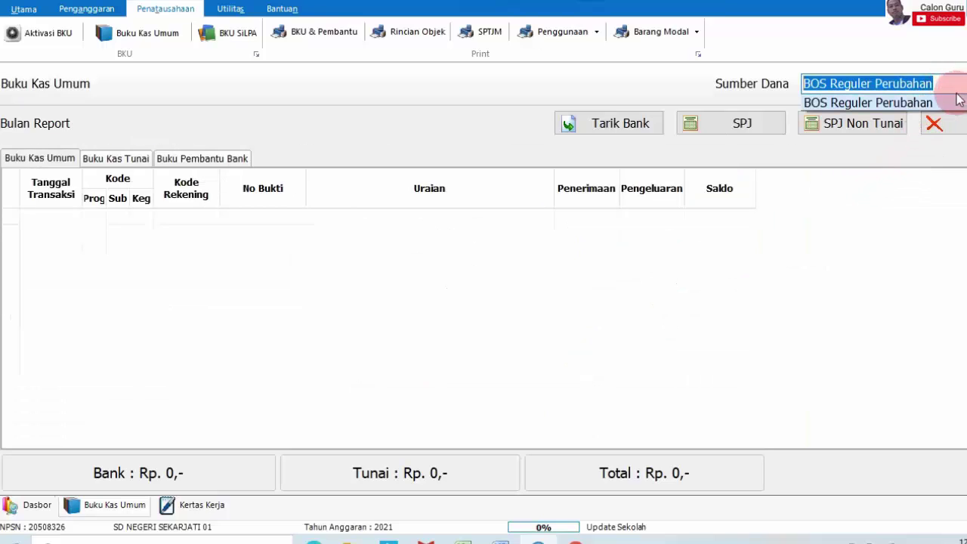
{"action": "left_click", "coordinate": [956, 102]}
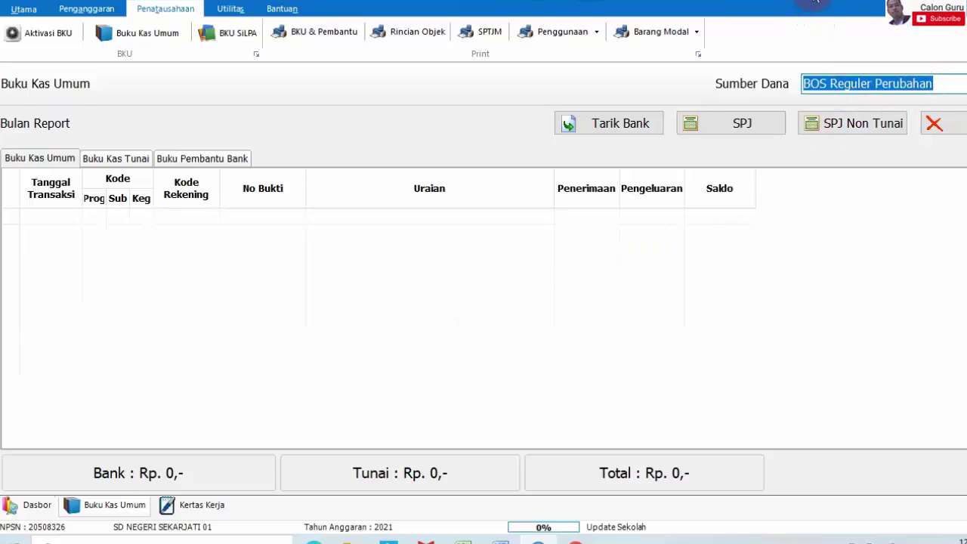
{"action": "key", "text": "Delete"}
{"action": "left_click", "coordinate": [863, 88]}
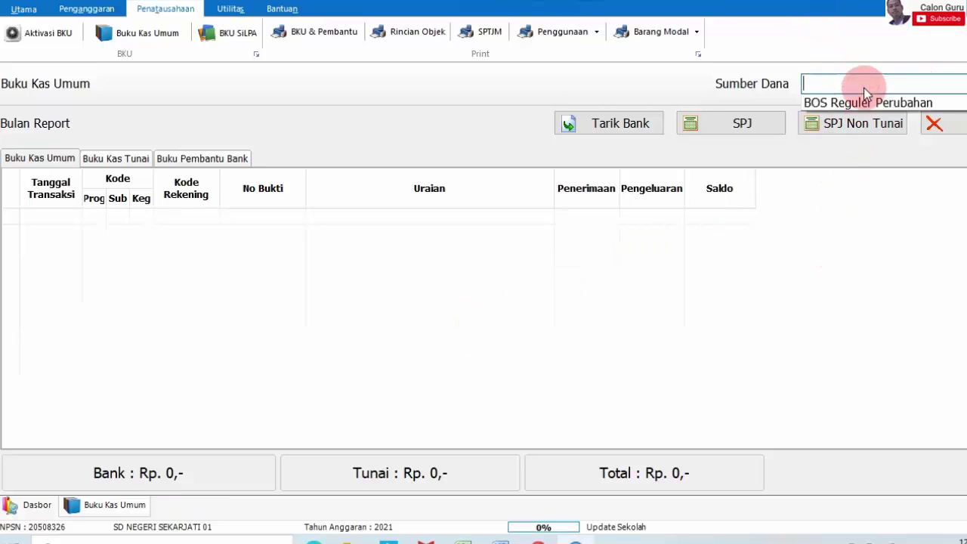
{"action": "left_click", "coordinate": [870, 104]}
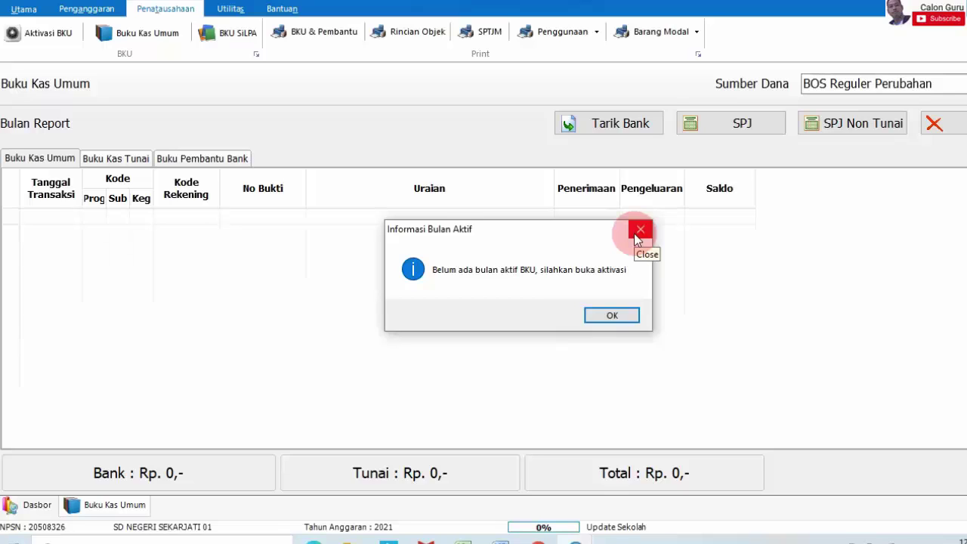
{"action": "left_click", "coordinate": [632, 315]}
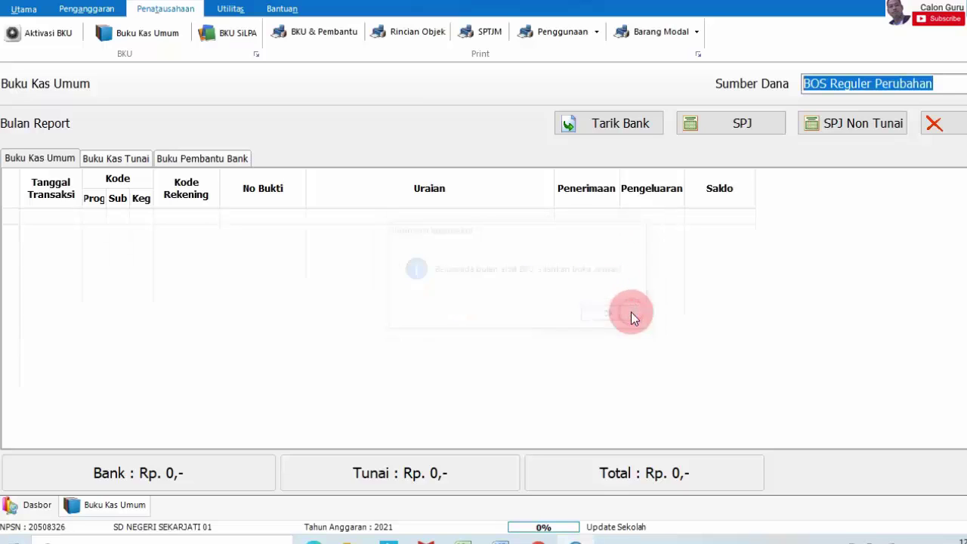
- Activate the September month of the Buku Kas Umum for the BOS Reguler Perubahan Sumber Dana
{"action": "left_click", "coordinate": [49, 37]}
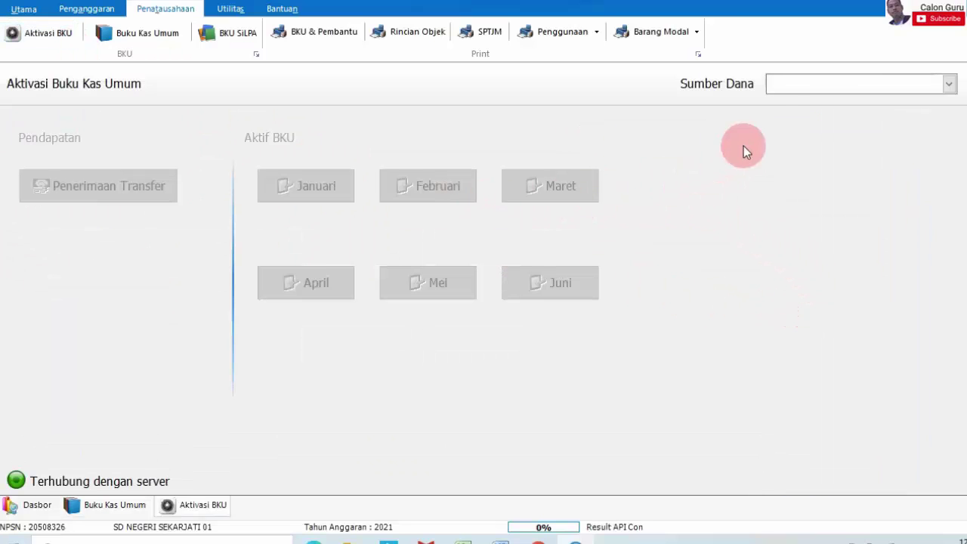
{"action": "left_click", "coordinate": [778, 89]}
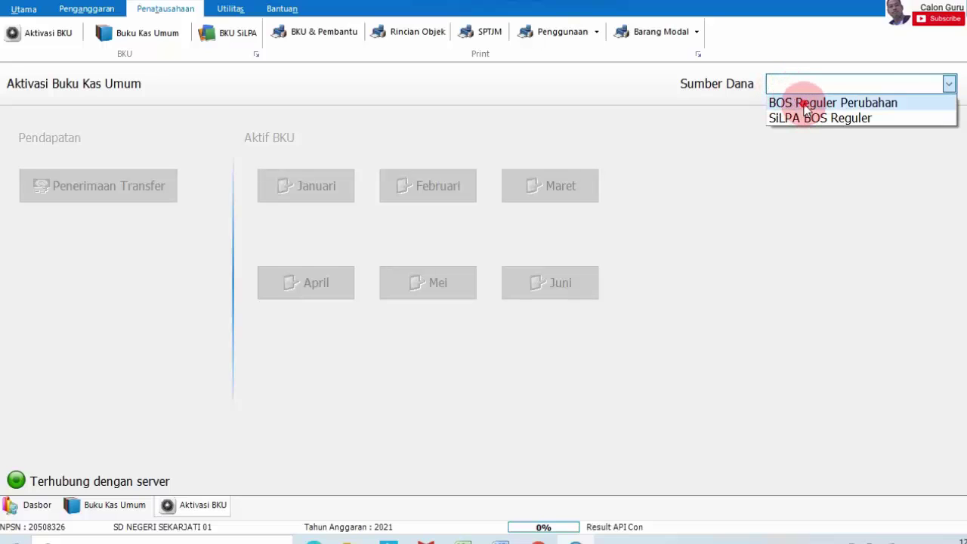
{"action": "left_click", "coordinate": [805, 104]}
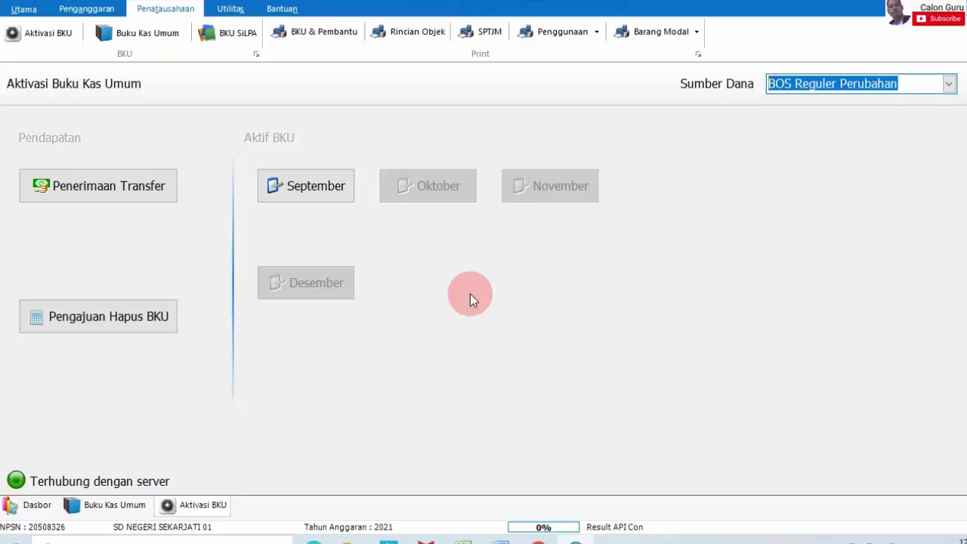
{"action": "left_click", "coordinate": [307, 190]}
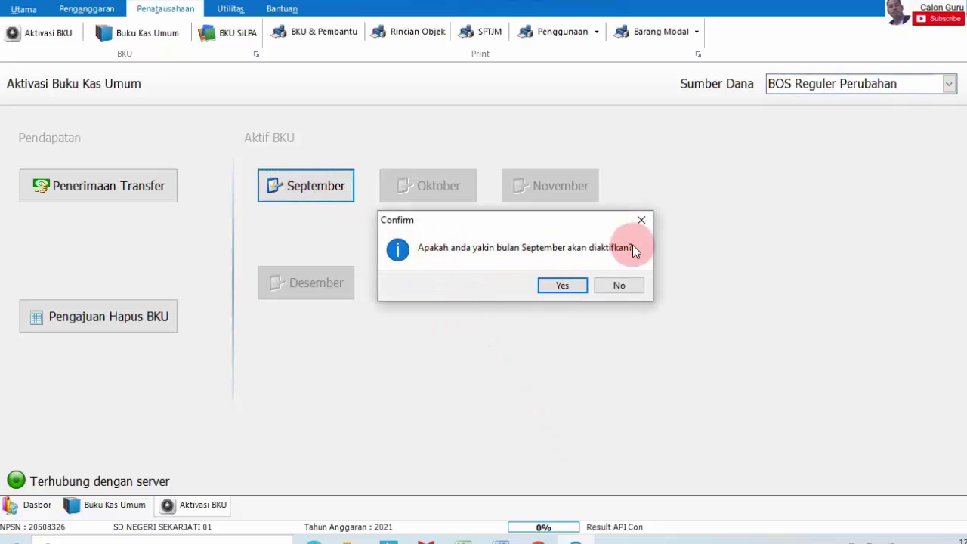
{"action": "left_click", "coordinate": [563, 285]}
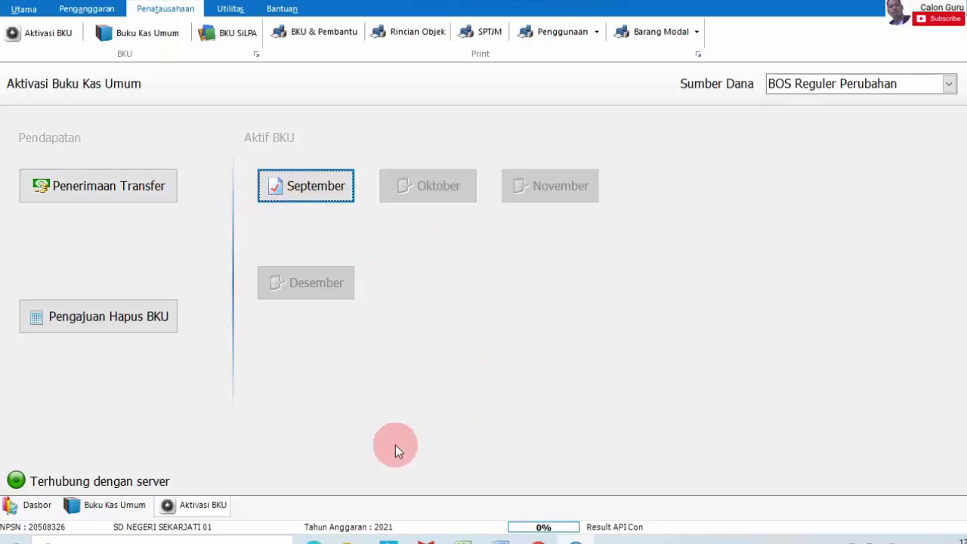
- Switch to the bank statement PDF, review the September 2021 page's entries and period, and return to ARKAS
{"action": "left_click", "coordinate": [314, 541]}
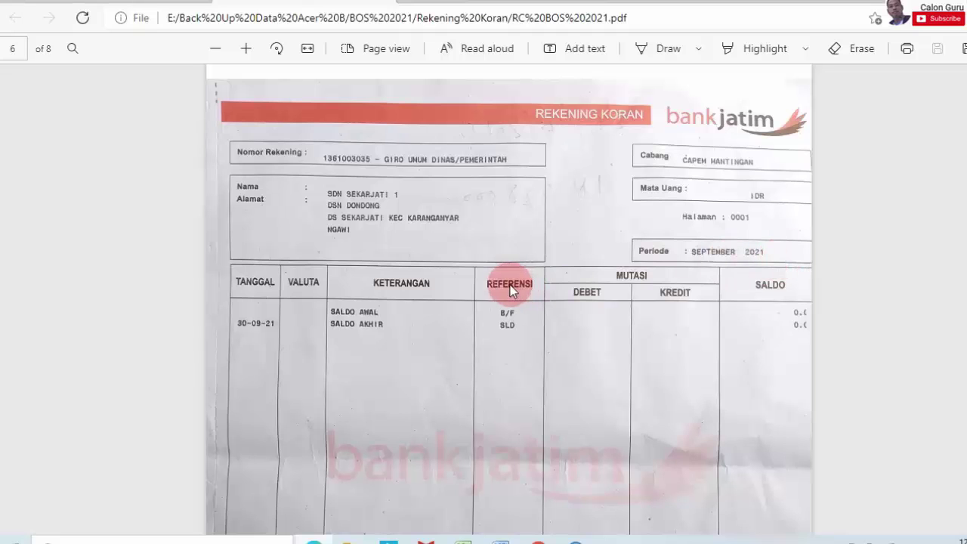
{"action": "scroll", "coordinate": [509, 287], "scroll_direction": "up", "scroll_amount": 2}
{"action": "scroll", "coordinate": [411, 237], "scroll_direction": "down", "scroll_amount": 2}
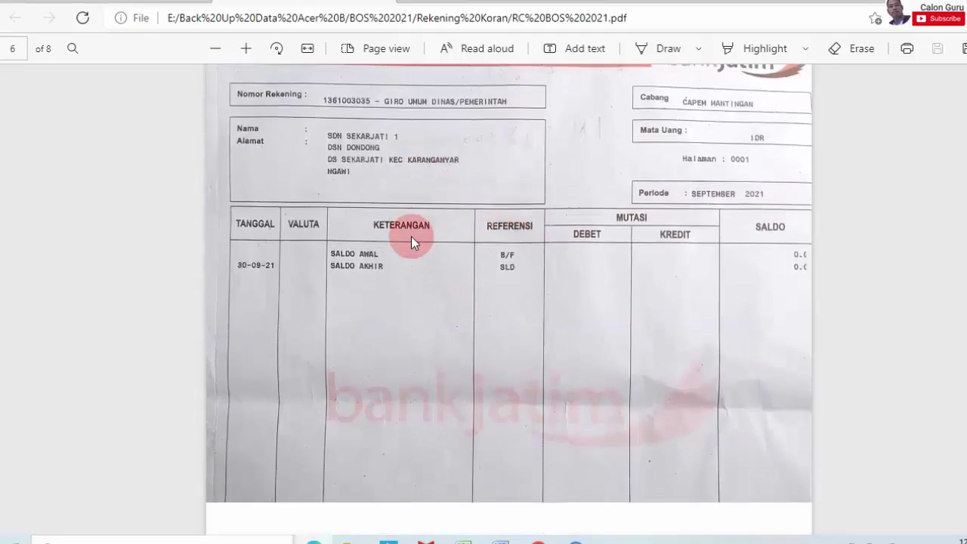
{"action": "scroll", "coordinate": [411, 237], "scroll_direction": "down", "scroll_amount": 1}
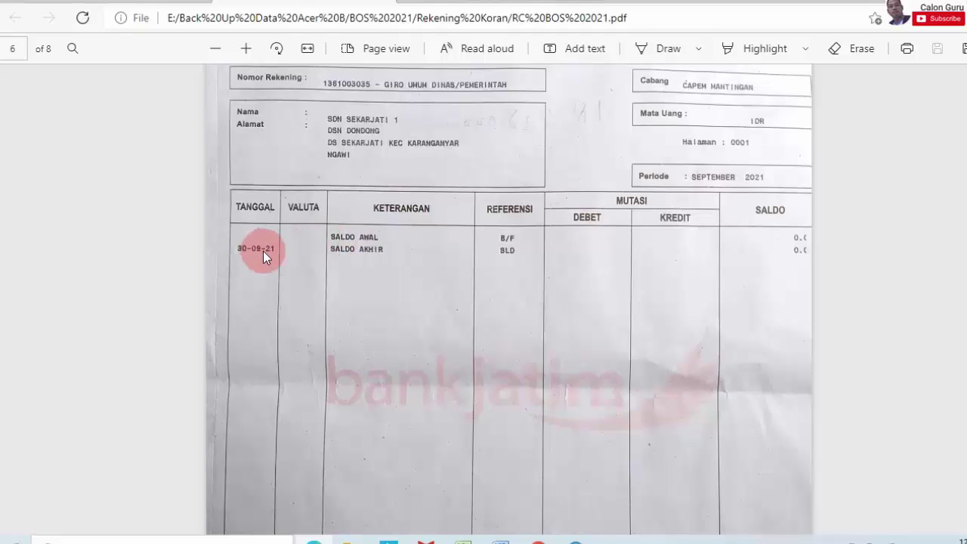
{"action": "scroll", "coordinate": [654, 264], "scroll_direction": "up", "scroll_amount": 2}
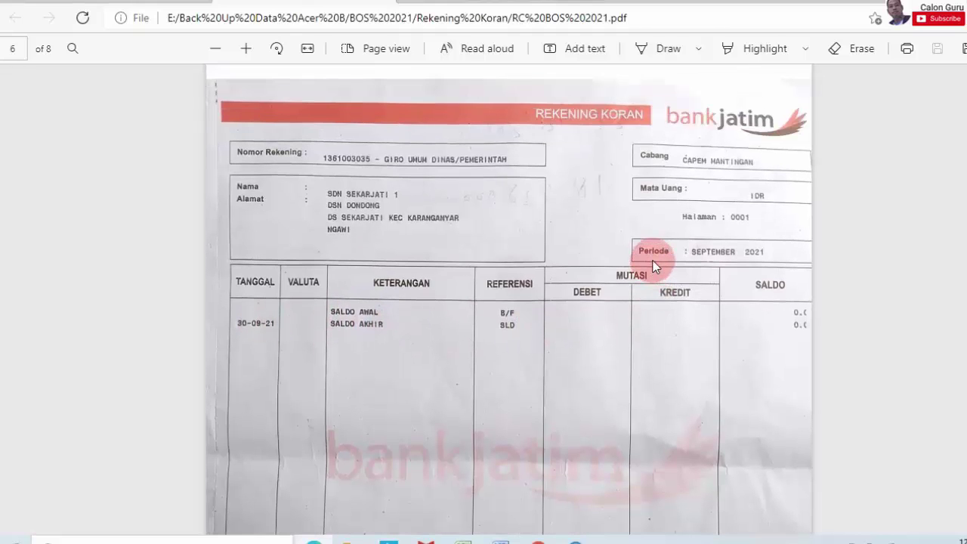
{"action": "left_click", "coordinate": [575, 539]}
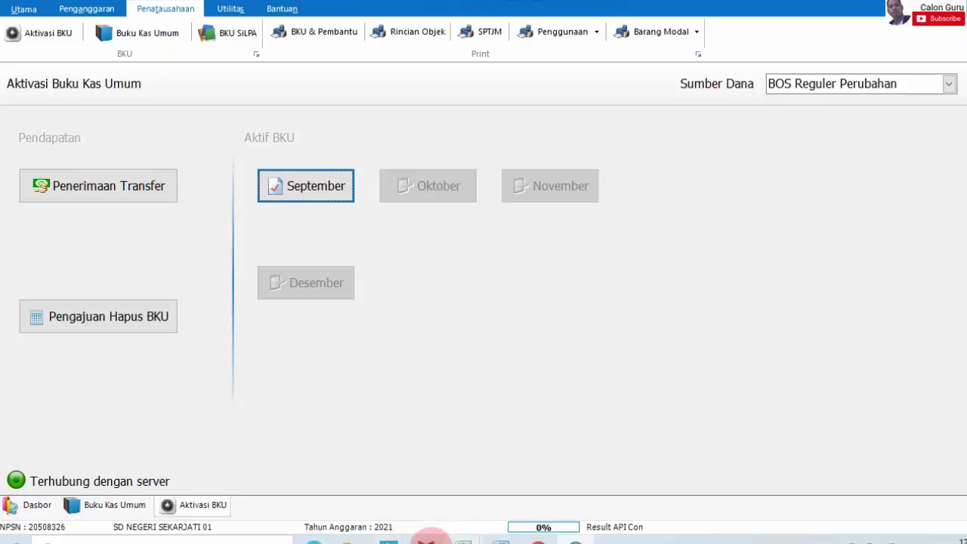
- Compare the October 2021 bank statement's incoming transfer and cash withdrawal with the September 2021 page, and return to ARKAS
{"action": "left_click", "coordinate": [313, 539]}
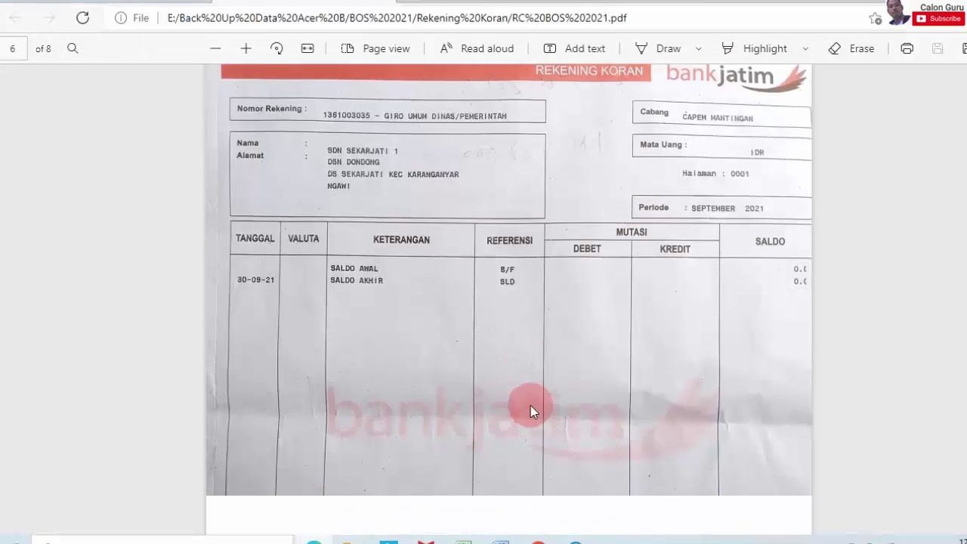
{"action": "scroll", "coordinate": [530, 408], "scroll_direction": "down", "scroll_amount": 5}
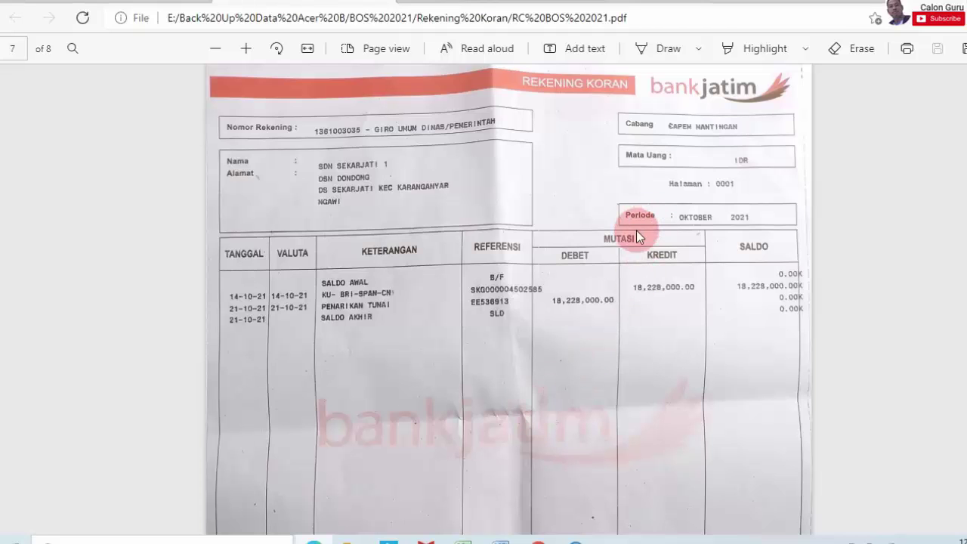
{"action": "scroll", "coordinate": [551, 309], "scroll_direction": "up", "scroll_amount": 10}
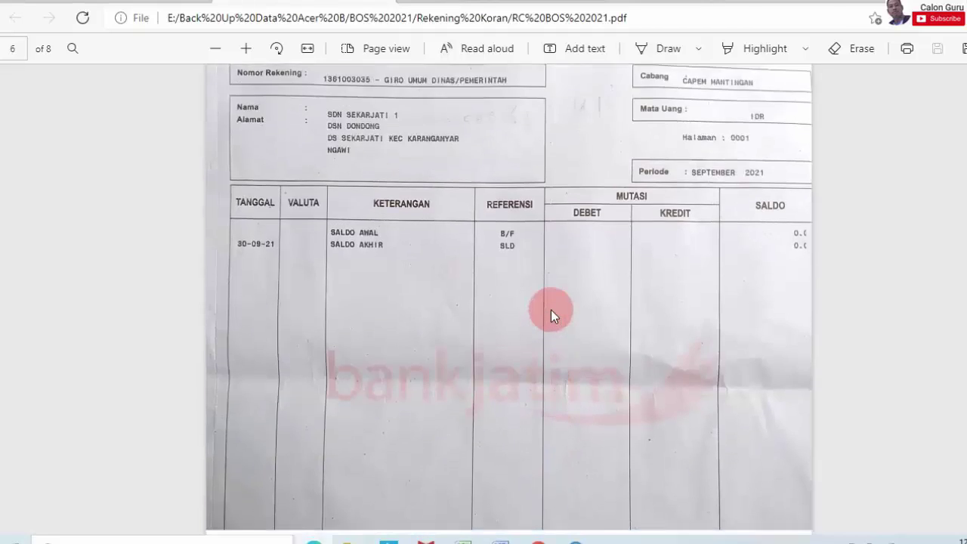
{"action": "scroll", "coordinate": [551, 310], "scroll_direction": "down", "scroll_amount": 6}
{"action": "scroll", "coordinate": [551, 309], "scroll_direction": "down", "scroll_amount": 5}
{"action": "scroll", "coordinate": [550, 309], "scroll_direction": "up", "scroll_amount": 1}
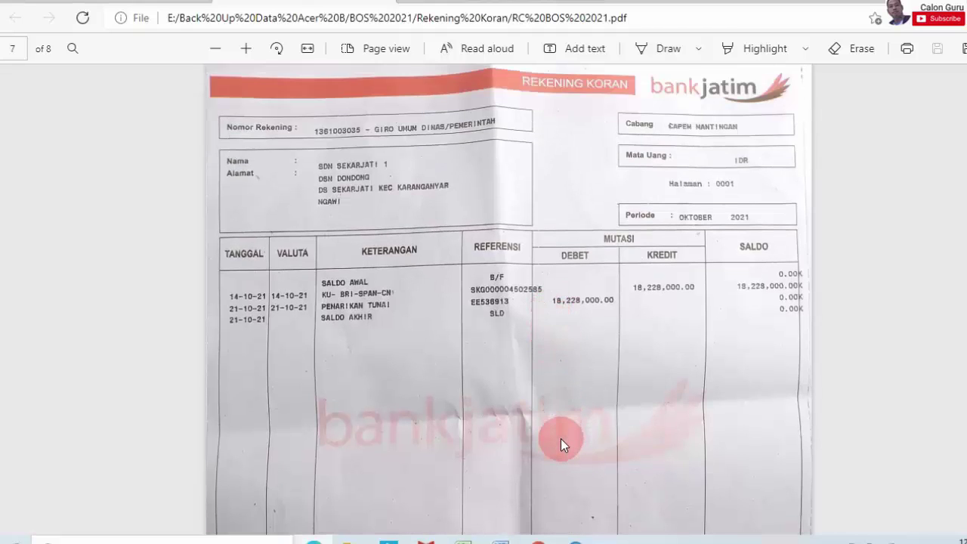
{"action": "scroll", "coordinate": [560, 438], "scroll_direction": "up", "scroll_amount": 10}
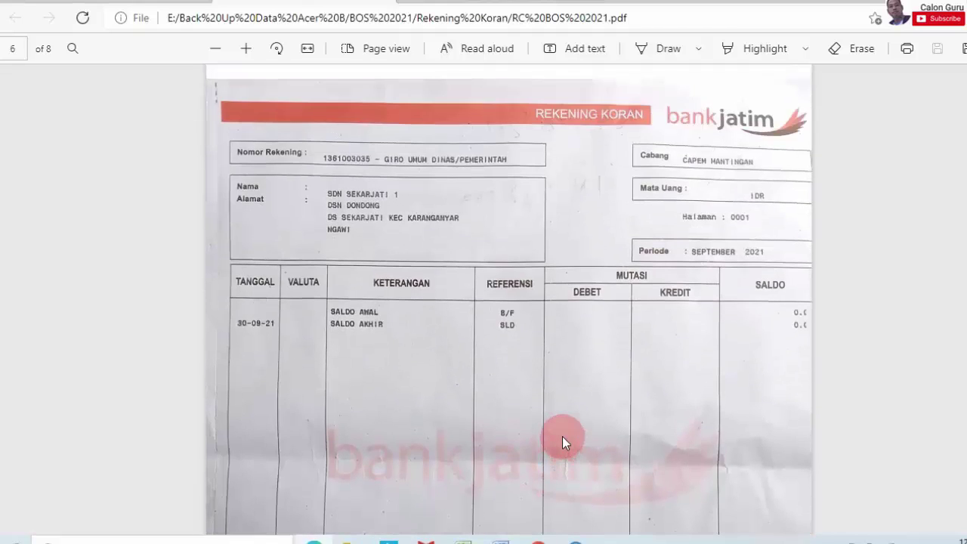
{"action": "scroll", "coordinate": [562, 438], "scroll_direction": "down", "scroll_amount": 1}
{"action": "left_click", "coordinate": [575, 538]}
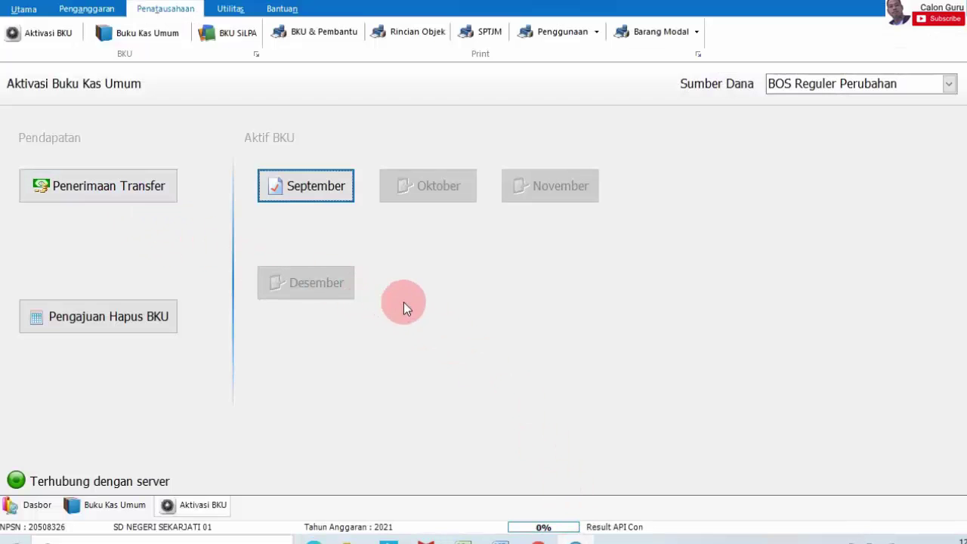
- Bring up the closing prompt for the September BKU, and examine the September income and spending items in the Excel workbook's RKAS sheet
{"action": "left_click", "coordinate": [302, 192]}
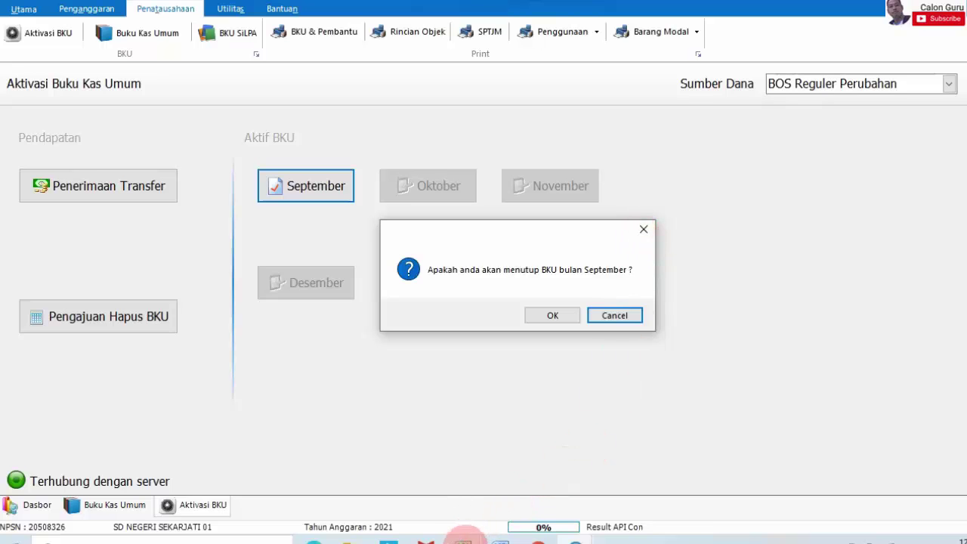
{"action": "left_click", "coordinate": [463, 539]}
{"action": "left_click", "coordinate": [485, 521]}
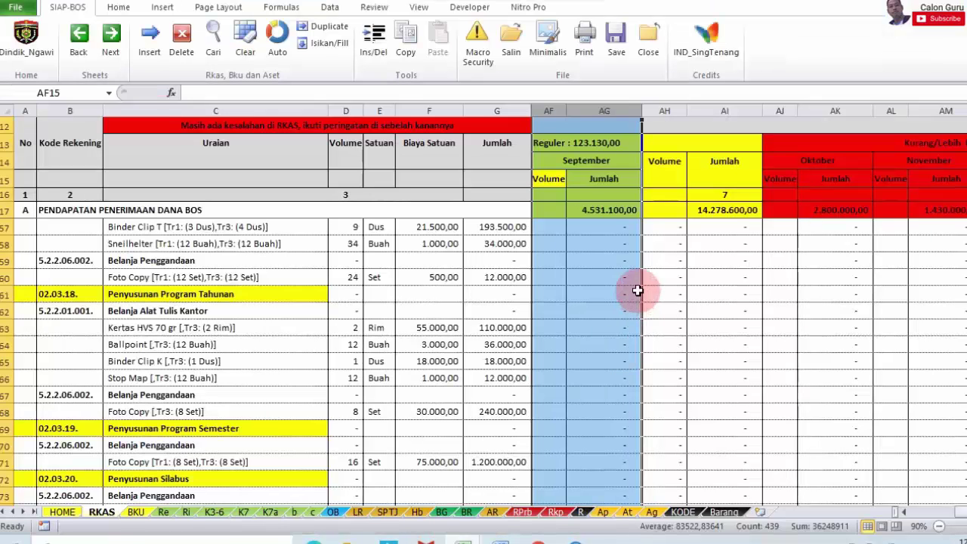
{"action": "scroll", "coordinate": [595, 231], "scroll_direction": "up", "scroll_amount": 10}
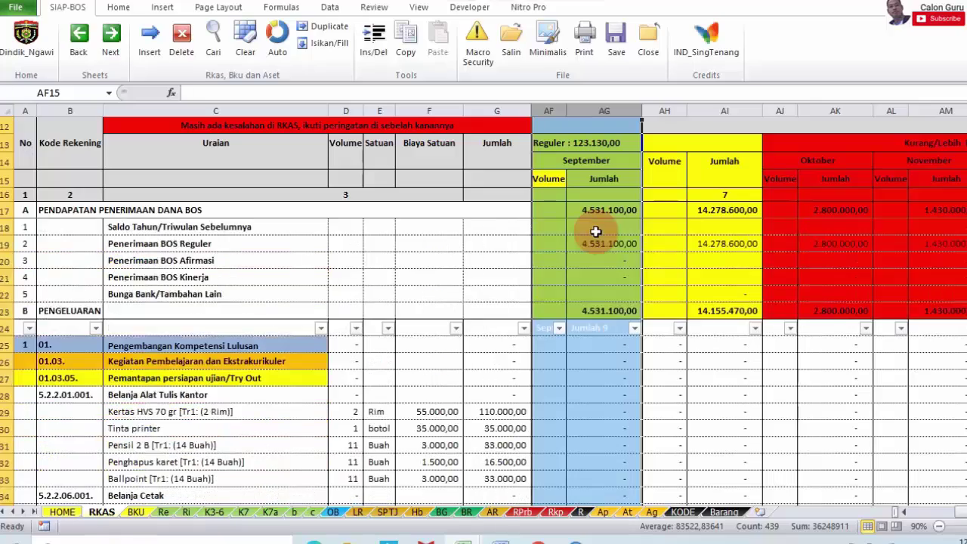
{"action": "scroll", "coordinate": [595, 232], "scroll_direction": "down", "scroll_amount": 17}
{"action": "scroll", "coordinate": [595, 232], "scroll_direction": "down", "scroll_amount": 8}
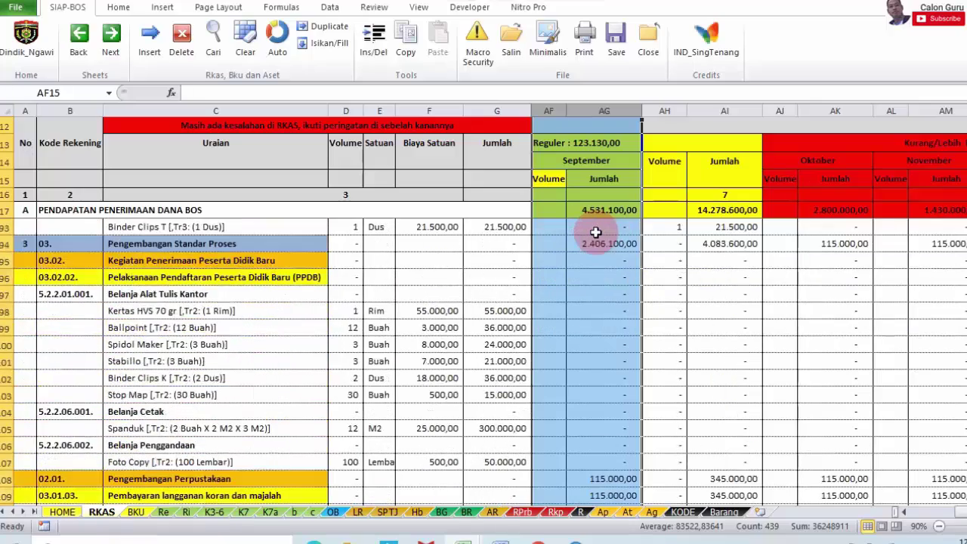
{"action": "scroll", "coordinate": [595, 232], "scroll_direction": "down", "scroll_amount": 6}
{"action": "scroll", "coordinate": [595, 232], "scroll_direction": "up", "scroll_amount": 2}
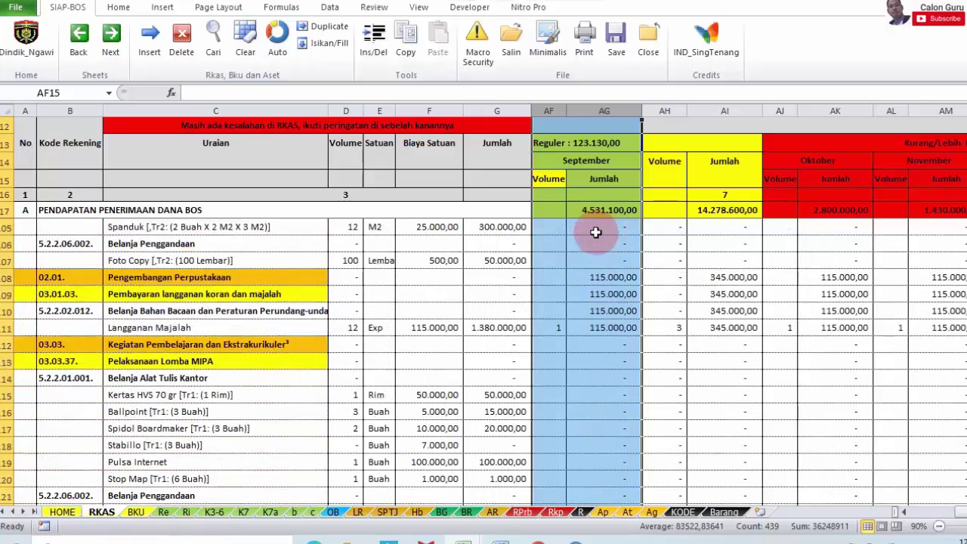
{"action": "scroll", "coordinate": [595, 231], "scroll_direction": "down", "scroll_amount": 15}
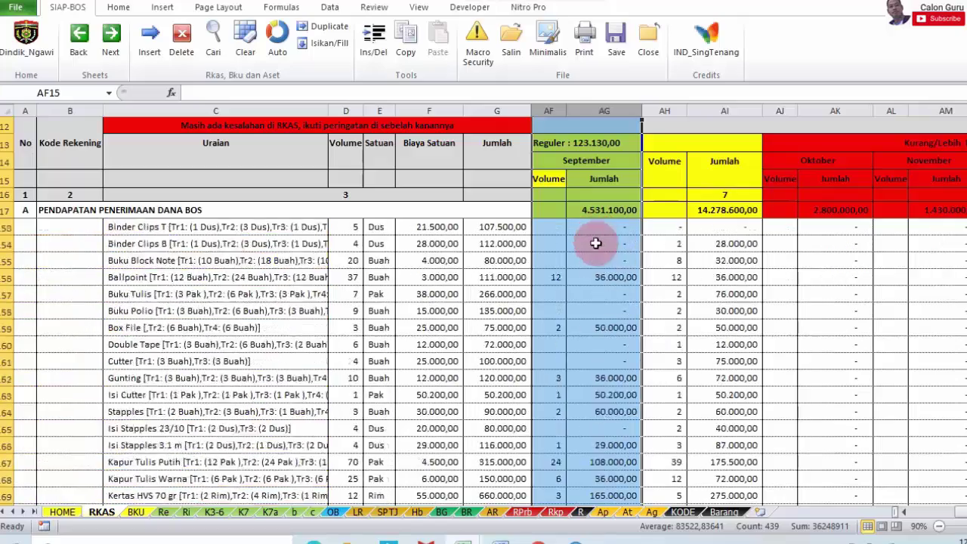
{"action": "scroll", "coordinate": [595, 242], "scroll_direction": "up", "scroll_amount": 20}
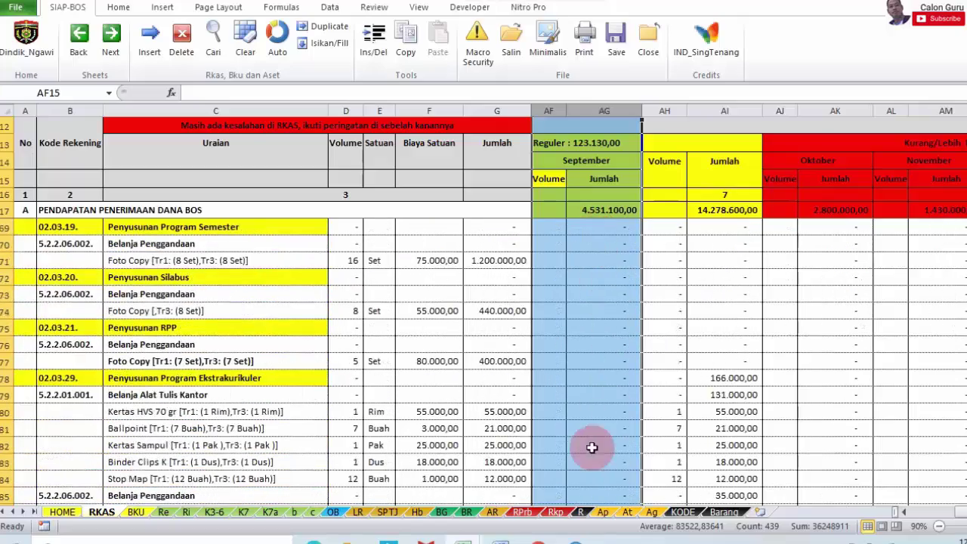
- Switch back to ARKAS and cancel closing the September BKU
{"action": "mouse_move", "coordinate": [570, 534]}
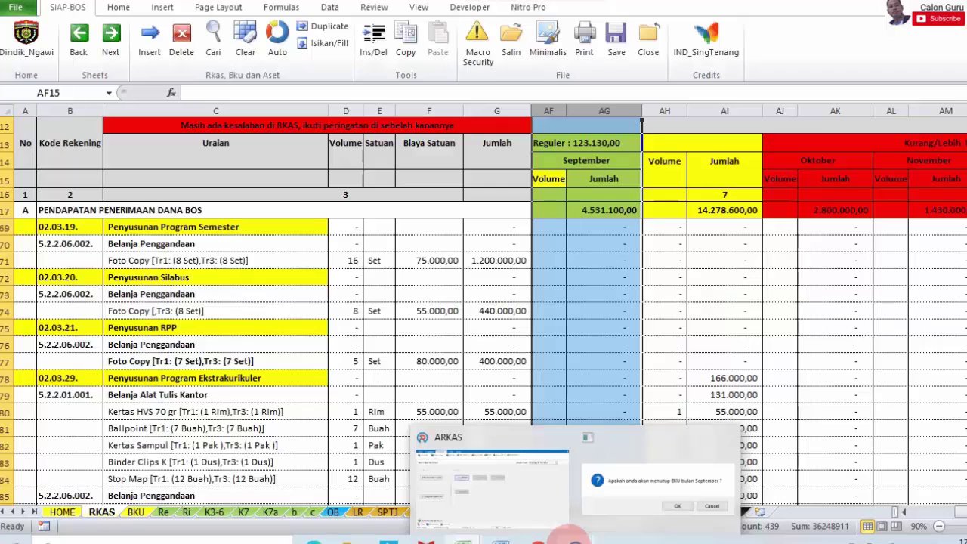
{"action": "mouse_move", "coordinate": [540, 503]}
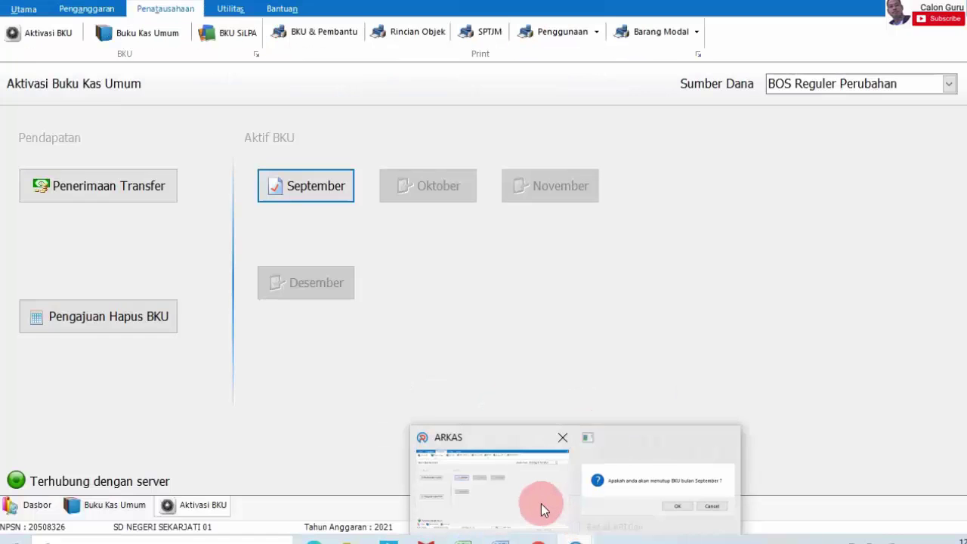
{"action": "left_click", "coordinate": [508, 506]}
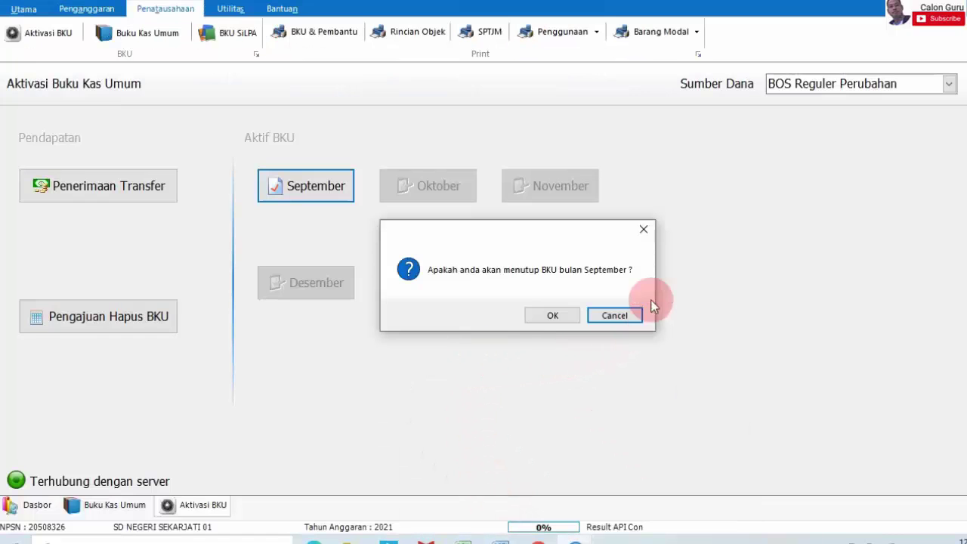
{"action": "left_click", "coordinate": [651, 234]}
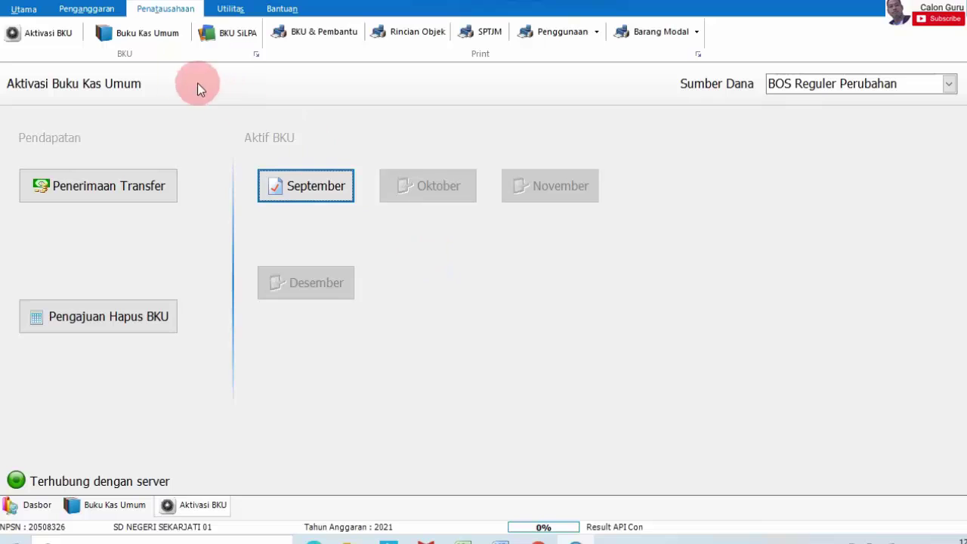
- Return to the Buku Kas Umum and try to load it by choosing BOS Reguler Perubahan as the Sumber Dana again
{"action": "left_click", "coordinate": [144, 47]}
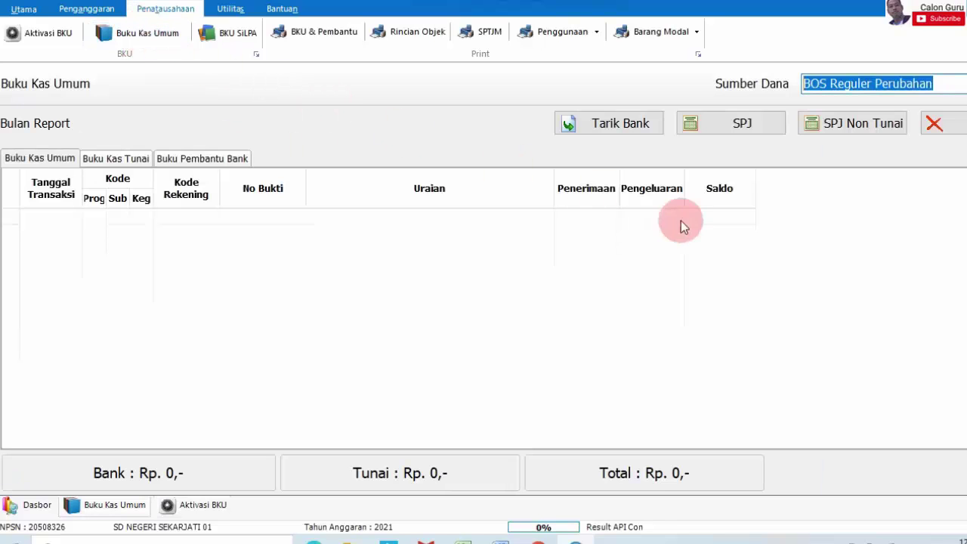
{"action": "left_click", "coordinate": [947, 86]}
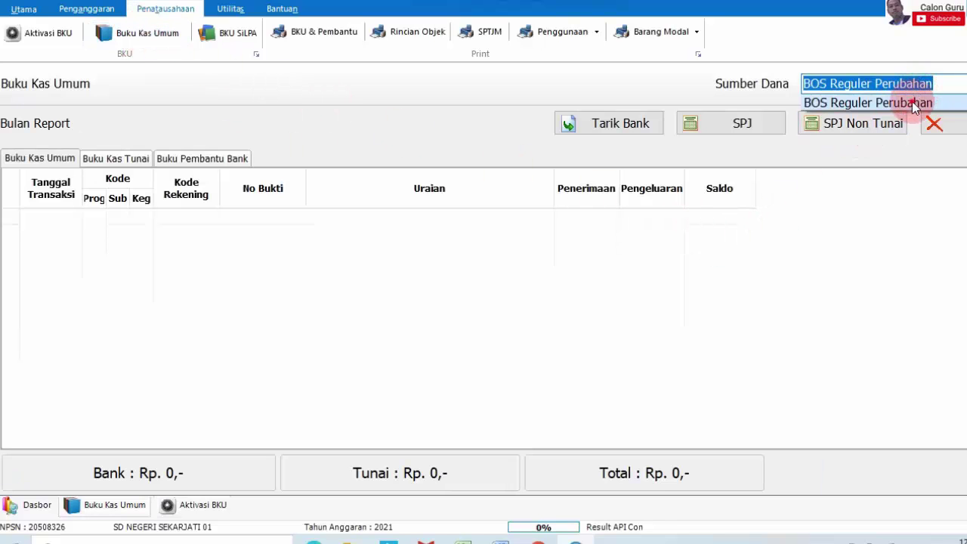
{"action": "left_click", "coordinate": [911, 103]}
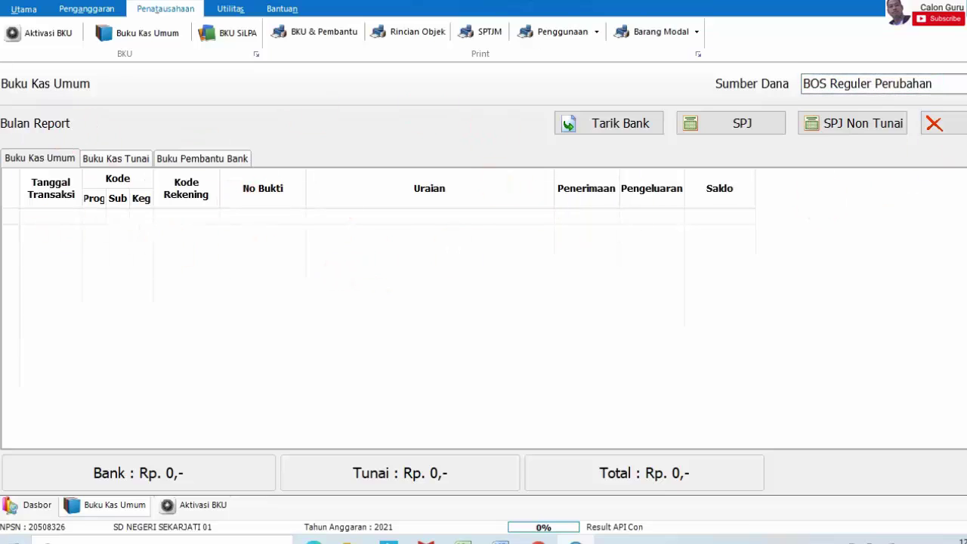
- Close ARKAS, refresh the desktop, and log in to ARKAS again with the filled-in credentials for Tahun 2021
{"action": "left_click", "coordinate": [935, 123]}
{"action": "left_click", "coordinate": [552, 265]}
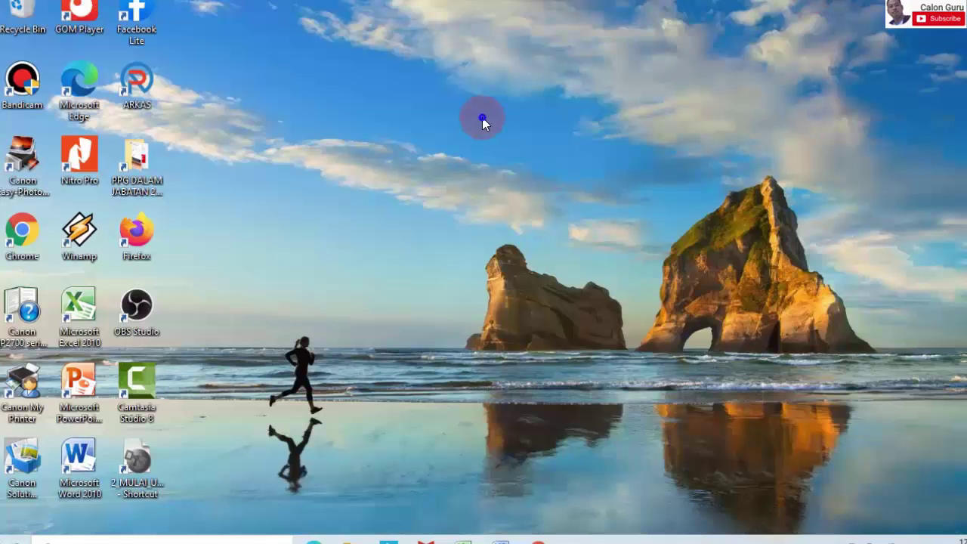
{"action": "right_click", "coordinate": [482, 120]}
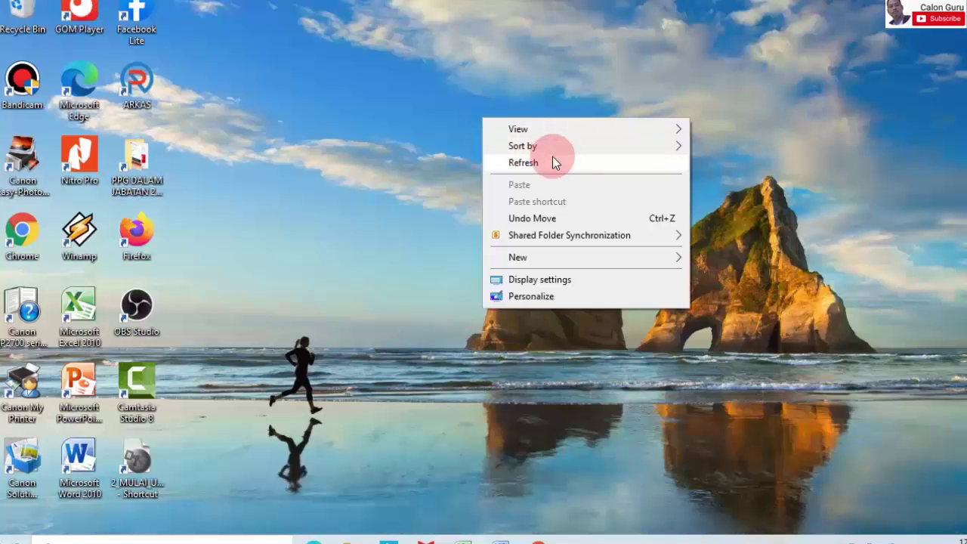
{"action": "left_click", "coordinate": [552, 158]}
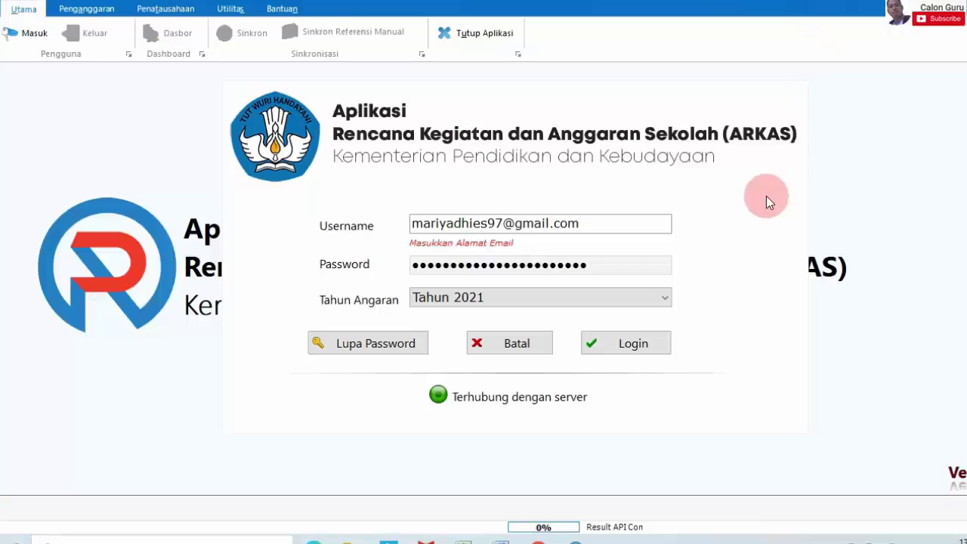
{"action": "left_click", "coordinate": [640, 349]}
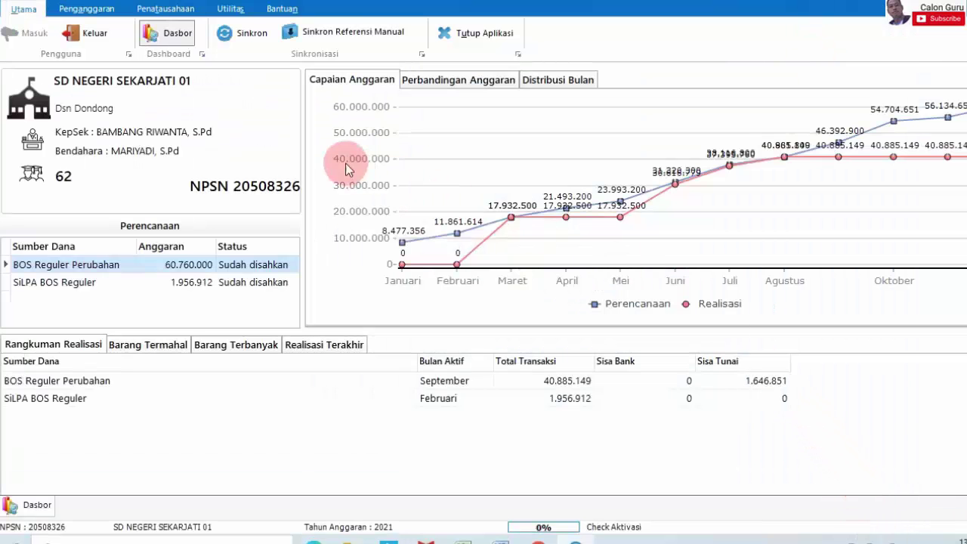
- Open the Buku Kas Umum and load it with BOS Reguler Perubahan as the Sumber Dana
{"action": "left_click", "coordinate": [164, 9]}
{"action": "left_click", "coordinate": [149, 34]}
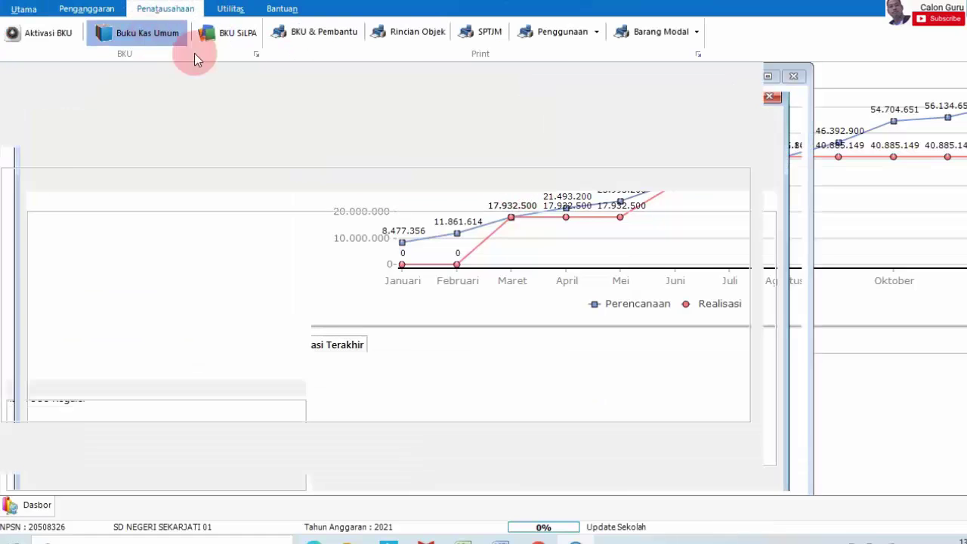
{"action": "left_click", "coordinate": [865, 86]}
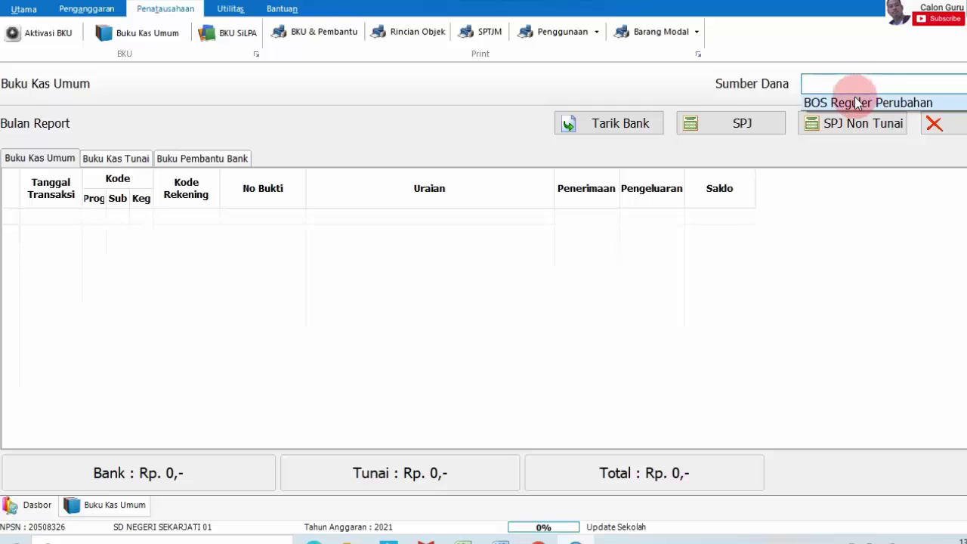
{"action": "left_click", "coordinate": [854, 98]}
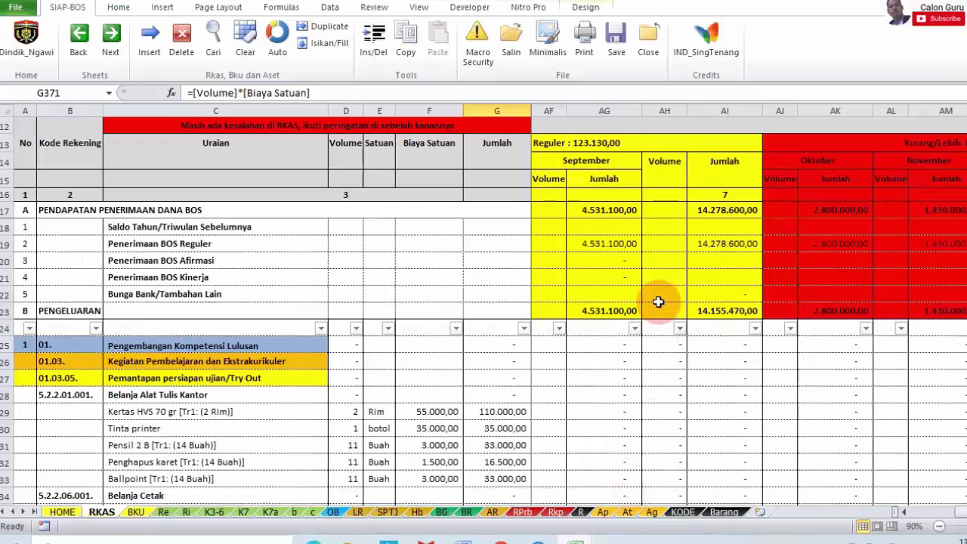
- Examine the September spending items in the Excel workbook's RKAS sheet and highlight the Langganan Majalah row
{"action": "scroll", "coordinate": [654, 305], "scroll_direction": "down", "scroll_amount": 15}
{"action": "scroll", "coordinate": [634, 321], "scroll_direction": "down", "scroll_amount": 16}
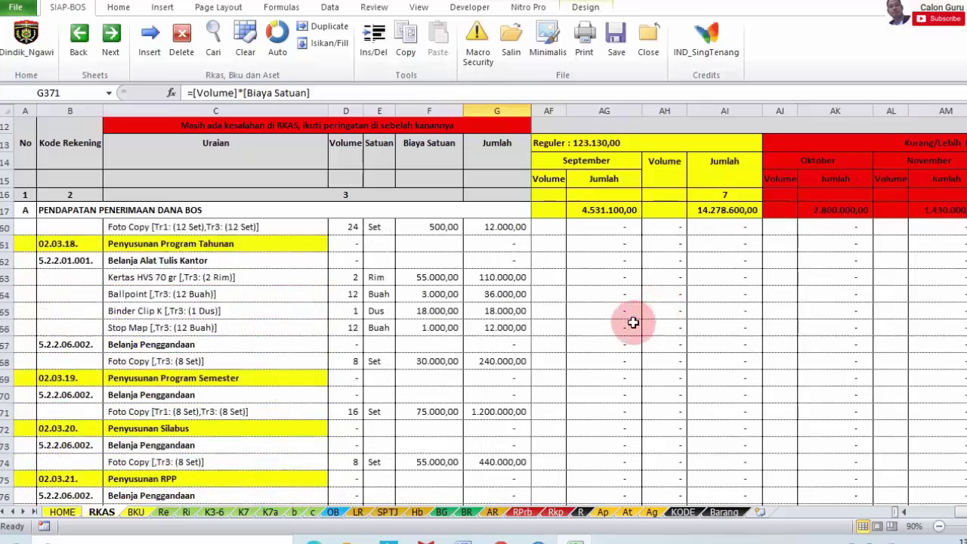
{"action": "scroll", "coordinate": [613, 336], "scroll_direction": "down", "scroll_amount": 4}
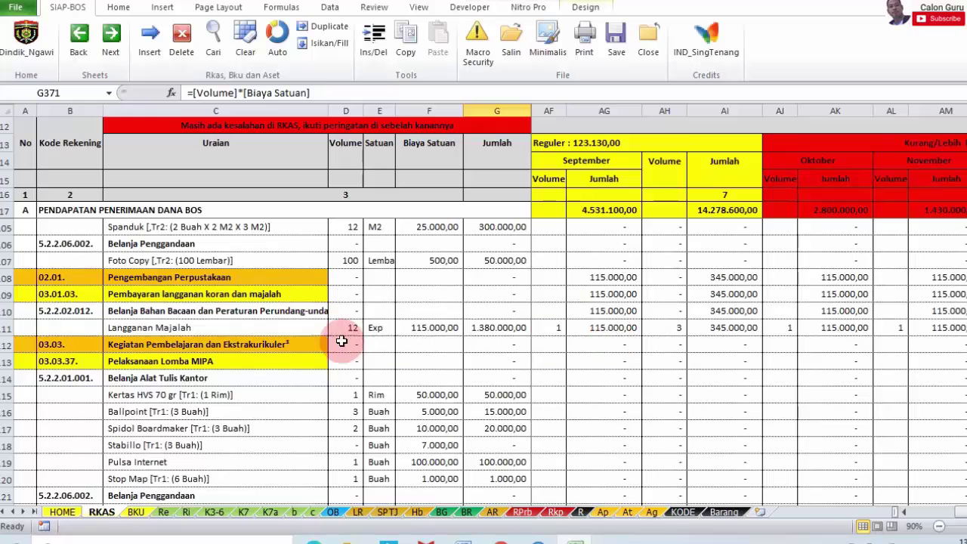
{"action": "left_click", "coordinate": [6, 327]}
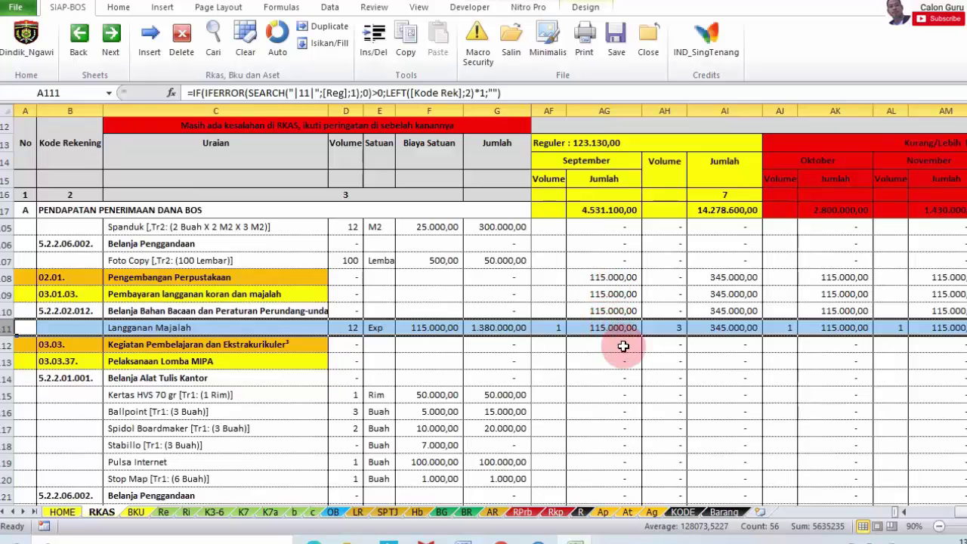
- Switch back to ARKAS and start a new SPJ entry dated 01/09/2021 in the September Buku Kas Umum
{"action": "left_click", "coordinate": [538, 540]}
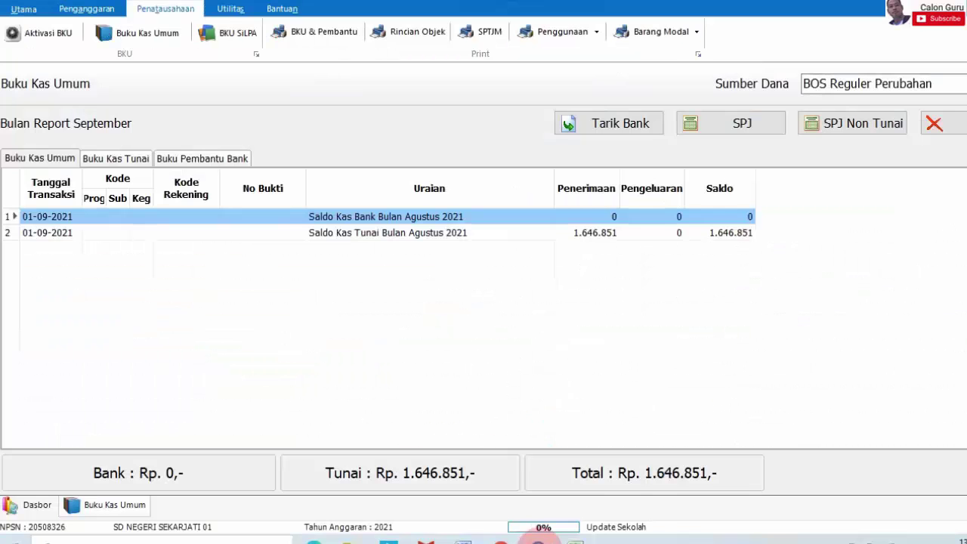
{"action": "left_click", "coordinate": [704, 128]}
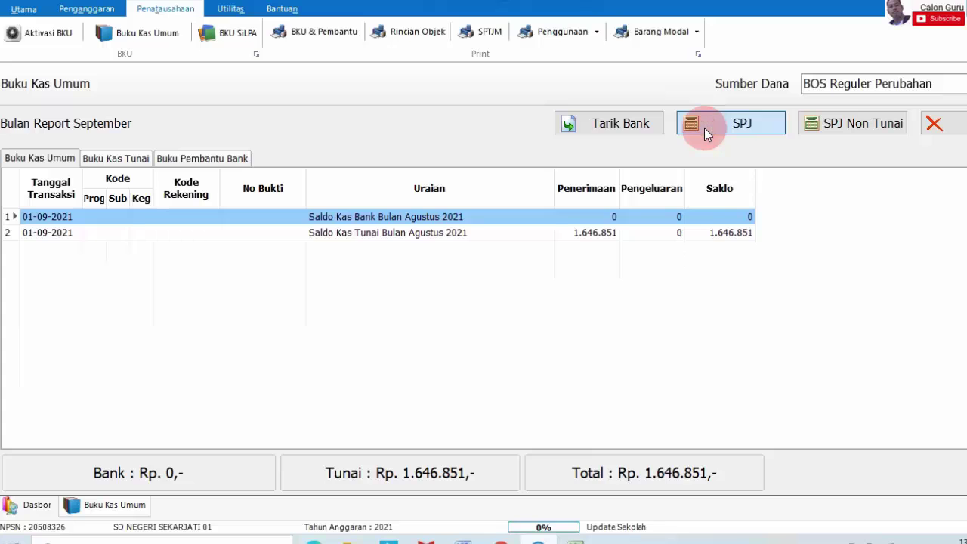
{"action": "left_click", "coordinate": [521, 223]}
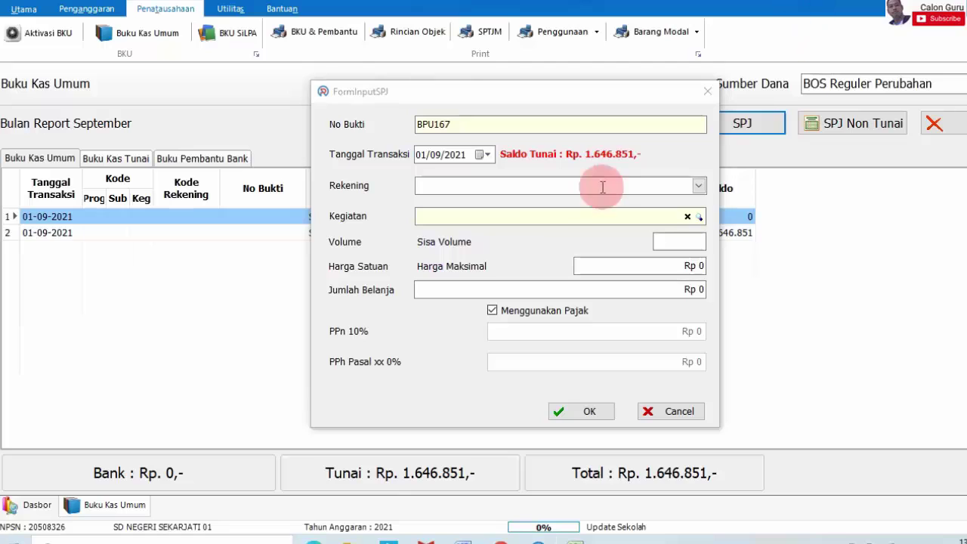
{"action": "left_click", "coordinate": [435, 155]}
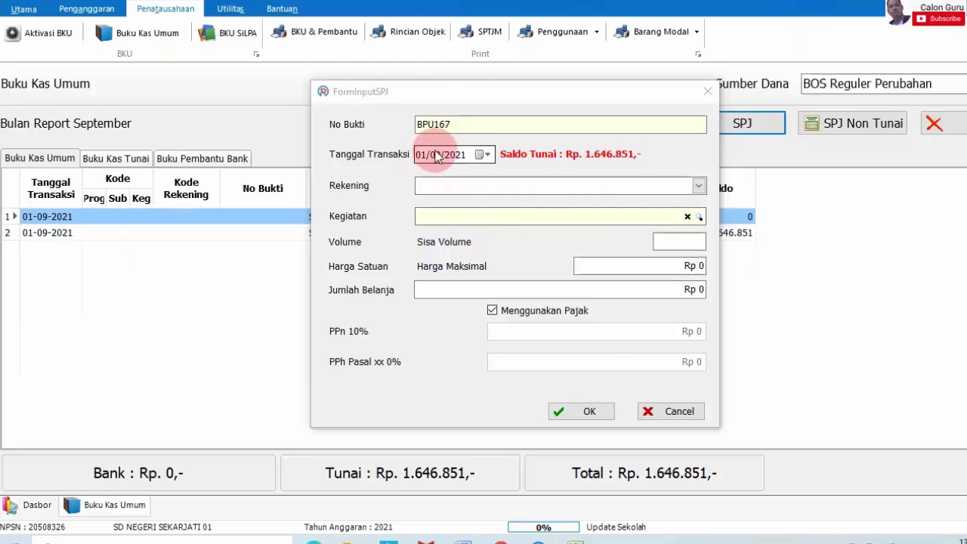
- Set the SPJ entry's Rekening to Belanja Langganan Jurnal/Surat Kabar/Majalah
{"action": "left_click", "coordinate": [704, 190]}
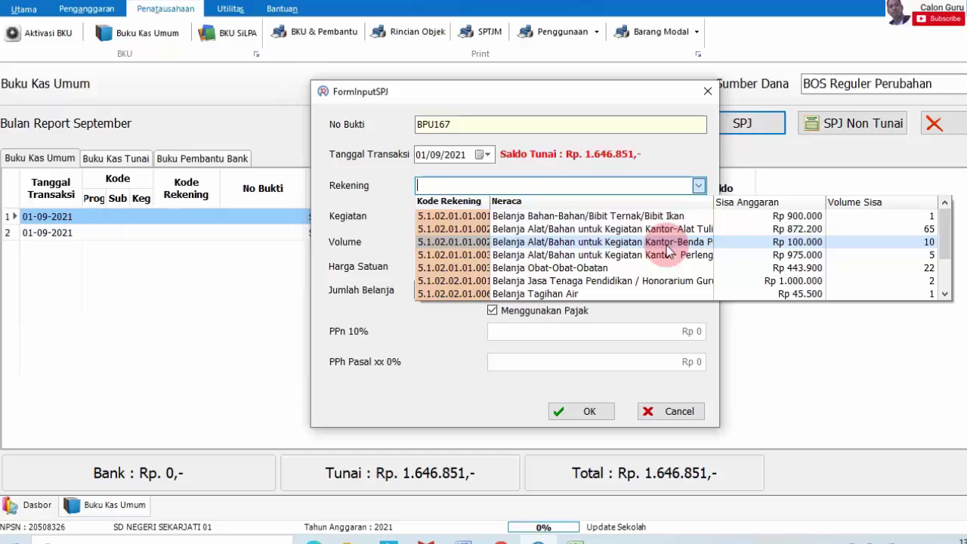
{"action": "scroll", "coordinate": [667, 250], "scroll_direction": "down", "scroll_amount": 4}
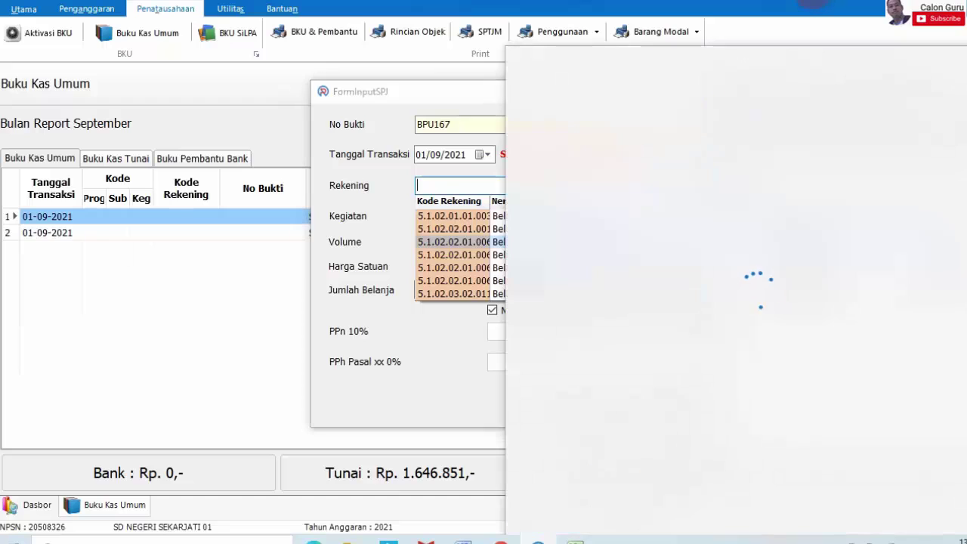
{"action": "left_click", "coordinate": [739, 203]}
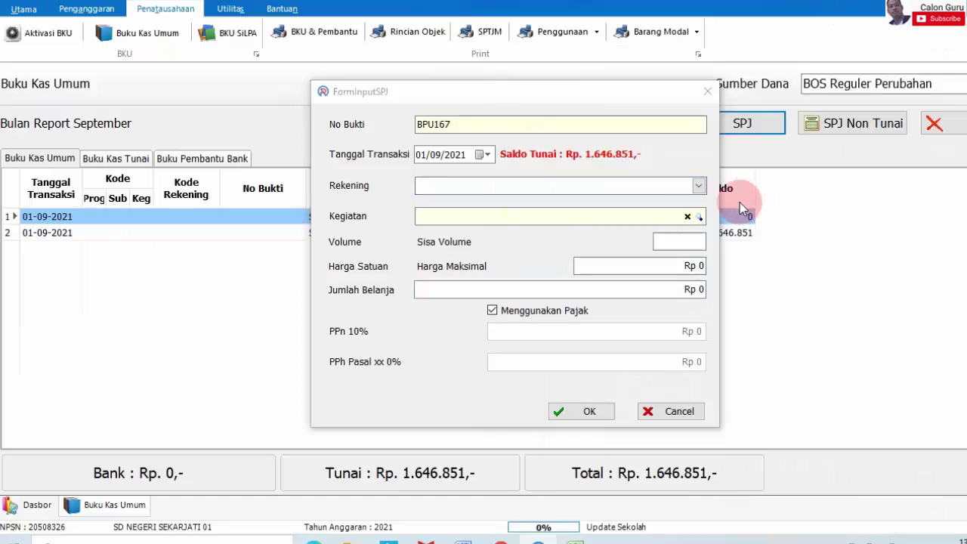
{"action": "left_click", "coordinate": [698, 185]}
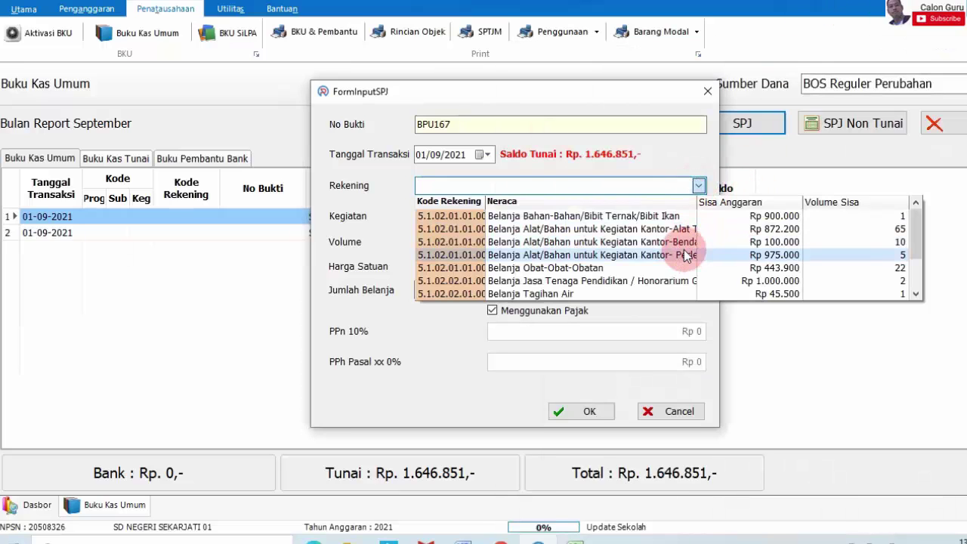
{"action": "scroll", "coordinate": [683, 253], "scroll_direction": "down", "scroll_amount": 3}
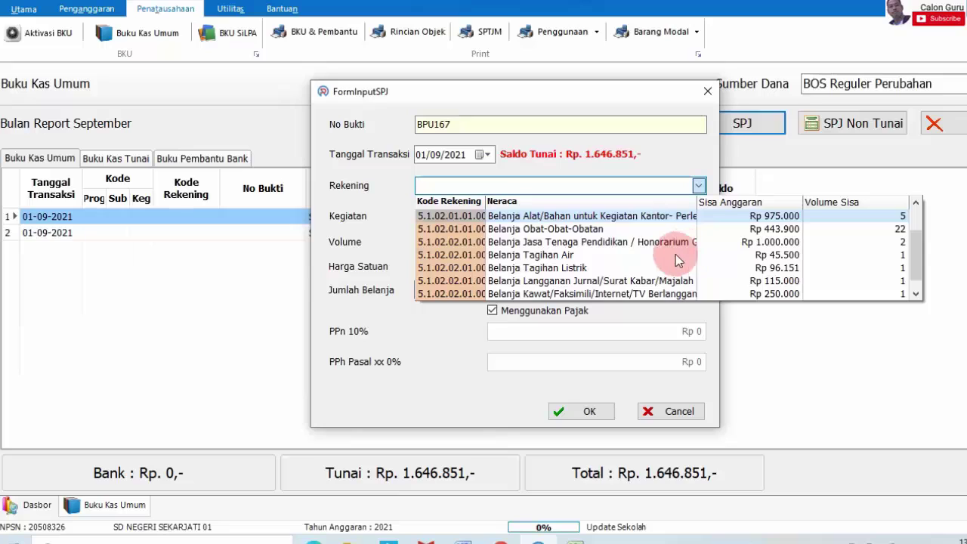
{"action": "left_click", "coordinate": [609, 280]}
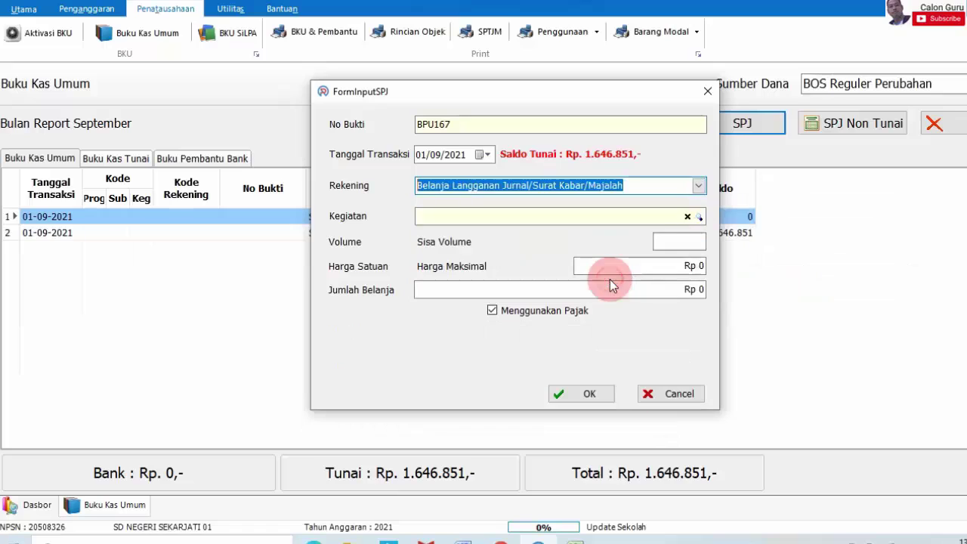
- Choose Langganan Majalah as the Kegiatan, enter a volume of 1 at Rp 115.000, turn off Menggunakan Pajak, and save the entry
{"action": "left_click", "coordinate": [699, 217]}
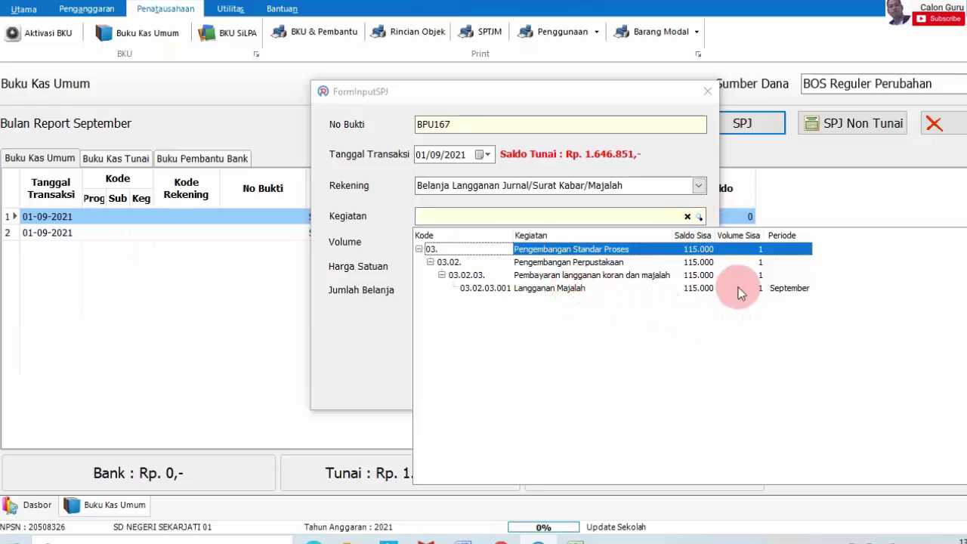
{"action": "left_click", "coordinate": [700, 292]}
{"action": "double_click", "coordinate": [698, 292]}
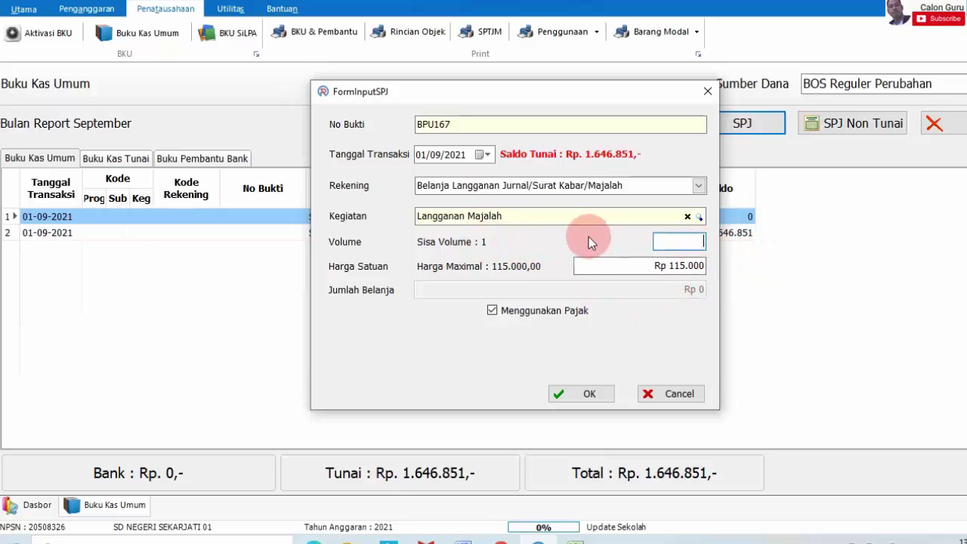
{"action": "left_click", "coordinate": [492, 310]}
{"action": "left_click", "coordinate": [585, 346]}
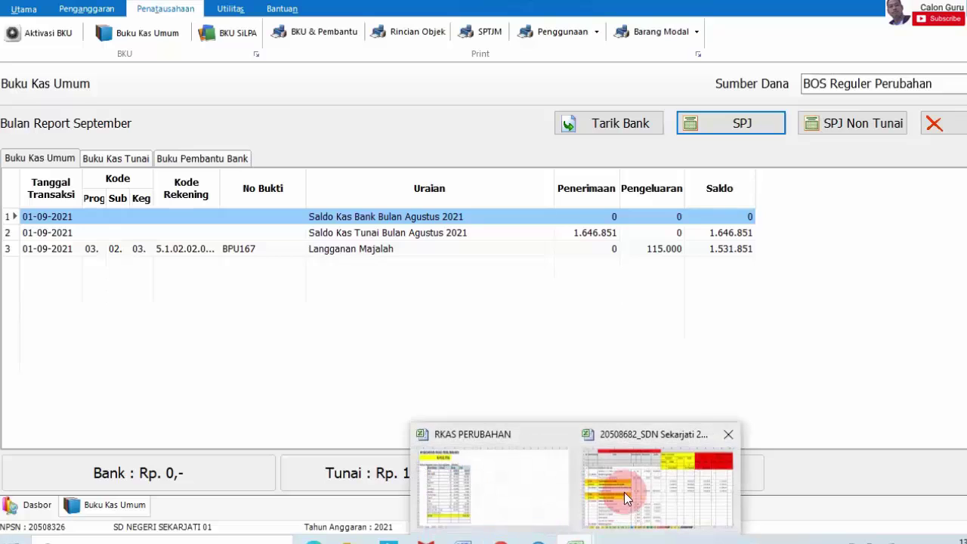
- Switch to the Excel workbook and examine the September volumes and amounts of the UKS emergency kit items in the RKAS sheet
{"action": "left_click", "coordinate": [625, 491]}
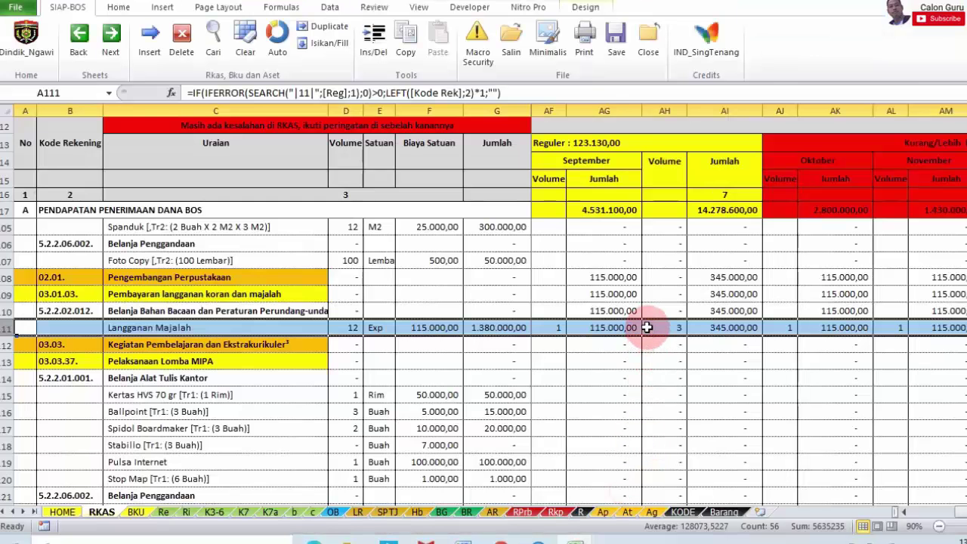
{"action": "left_click", "coordinate": [568, 333]}
{"action": "left_click", "coordinate": [552, 330]}
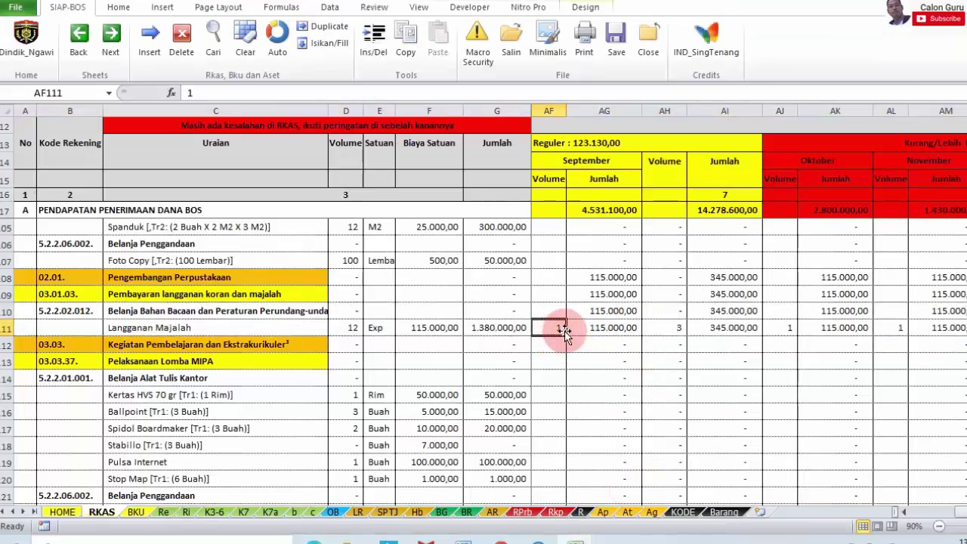
{"action": "scroll", "coordinate": [565, 332], "scroll_direction": "down", "scroll_amount": 8}
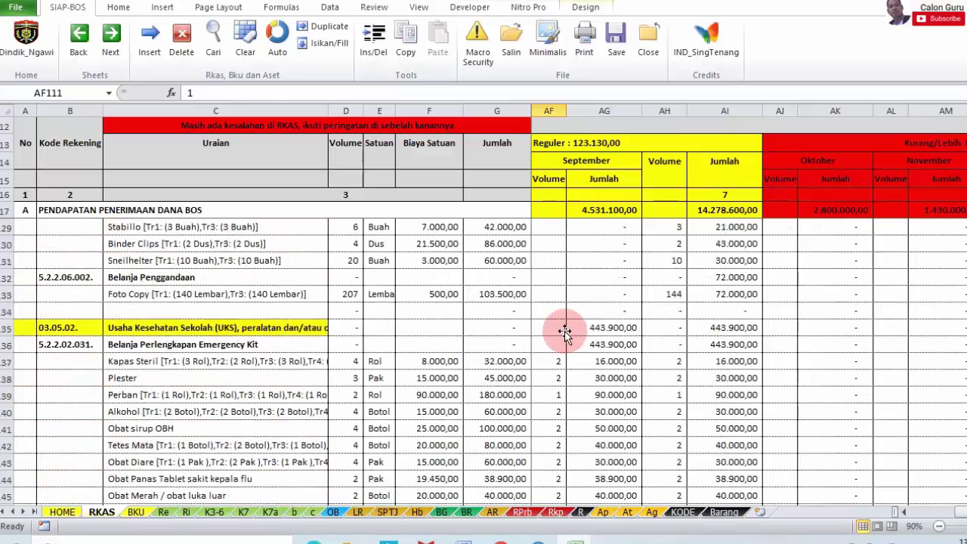
{"action": "scroll", "coordinate": [565, 332], "scroll_direction": "down", "scroll_amount": 1}
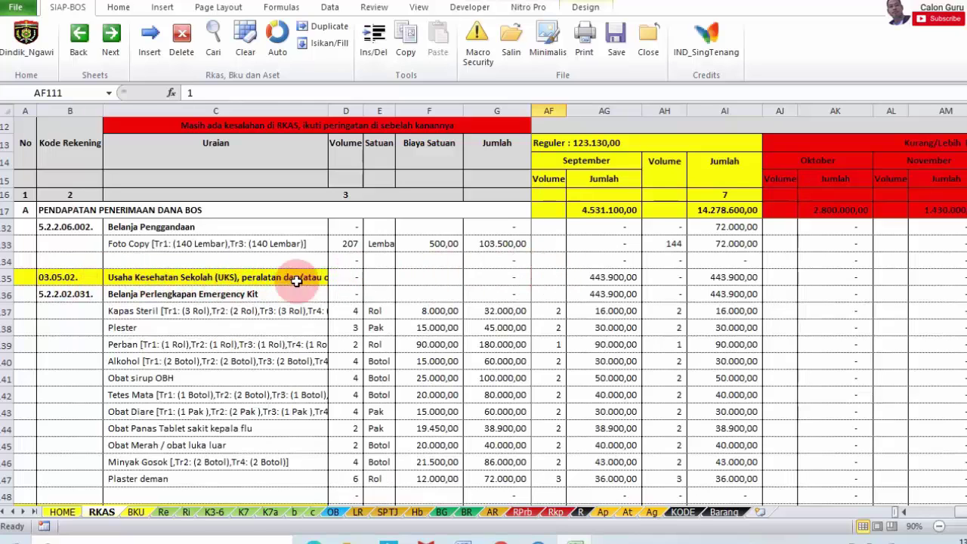
{"action": "scroll", "coordinate": [572, 280], "scroll_direction": "down", "scroll_amount": 1}
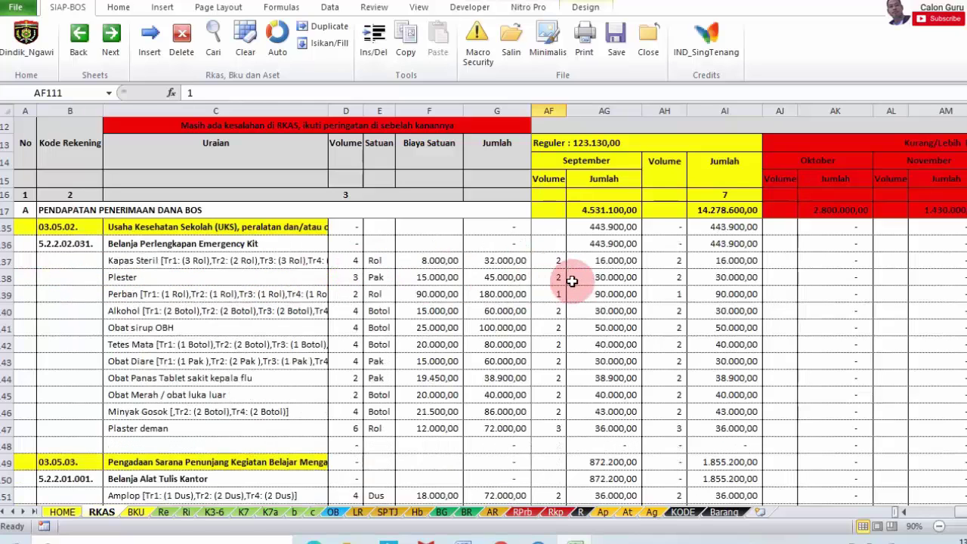
{"action": "scroll", "coordinate": [571, 281], "scroll_direction": "up", "scroll_amount": 1}
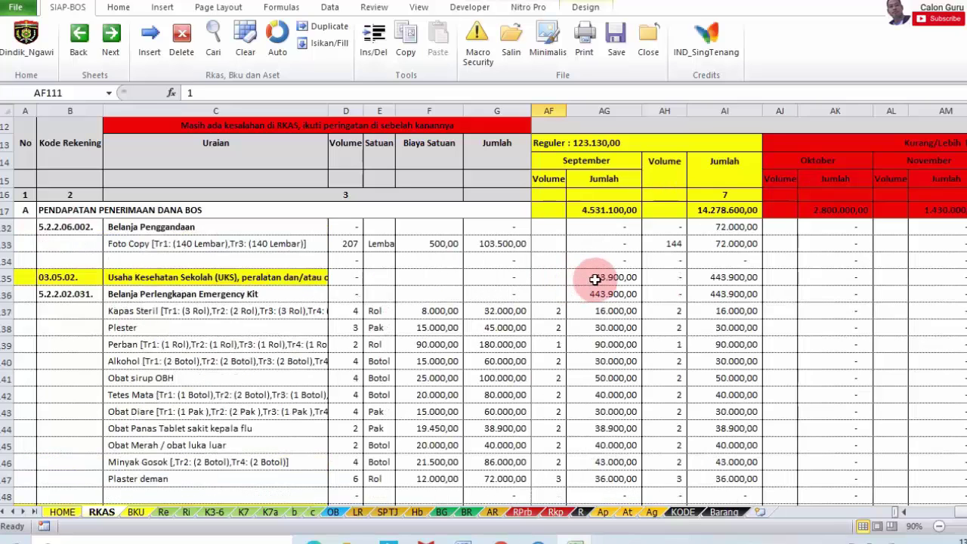
{"action": "scroll", "coordinate": [595, 279], "scroll_direction": "down", "scroll_amount": 1}
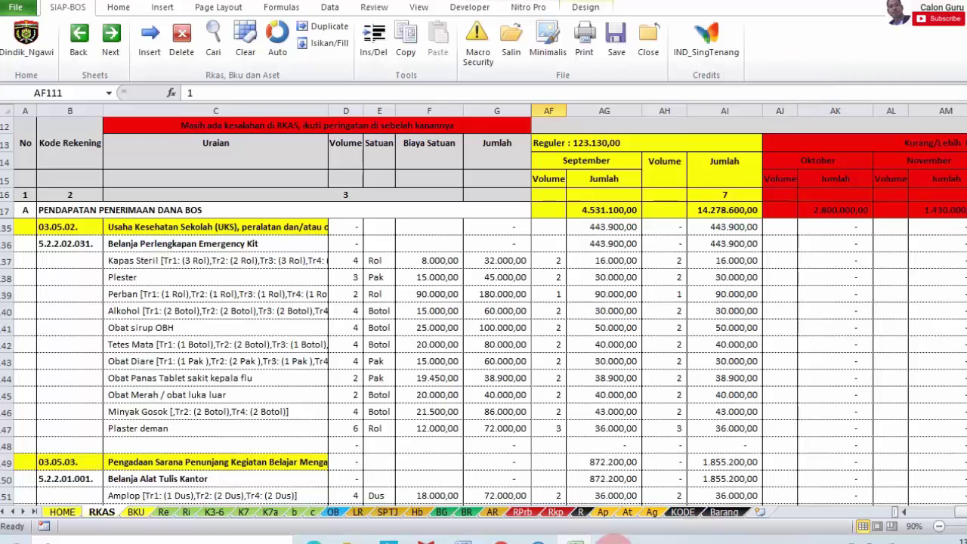
- In ARKAS, start another SPJ entry with Rekening Belanja Obat-Obat-Obatan and Kegiatan Usaha Kesehatan Sekolah (UKS), peralatan dan/atau obat-obatan
{"action": "left_click", "coordinate": [538, 541]}
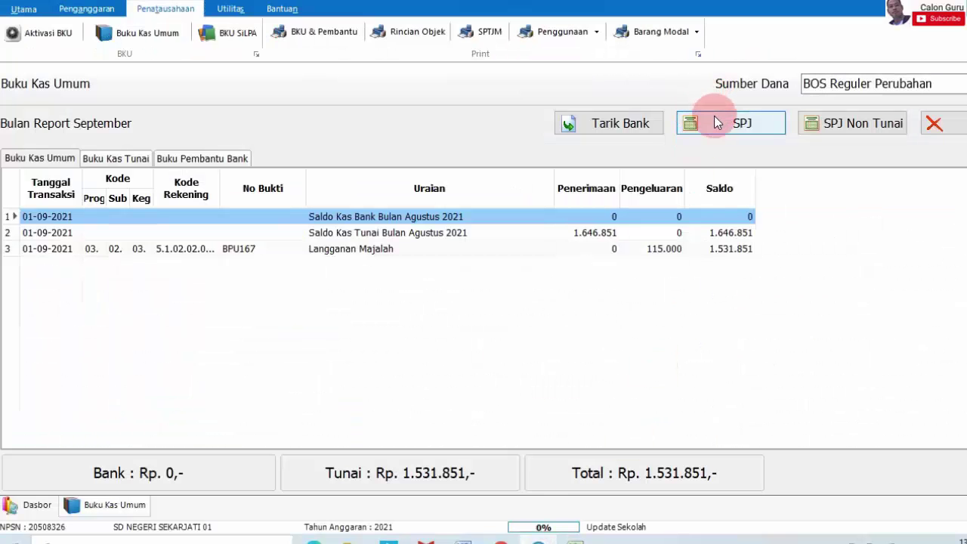
{"action": "left_click", "coordinate": [715, 122]}
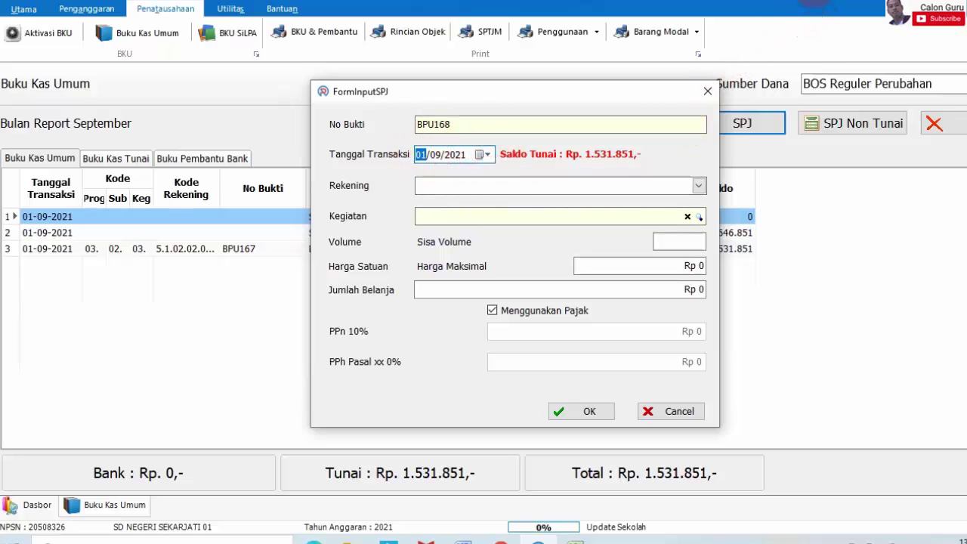
{"action": "left_click", "coordinate": [819, 9]}
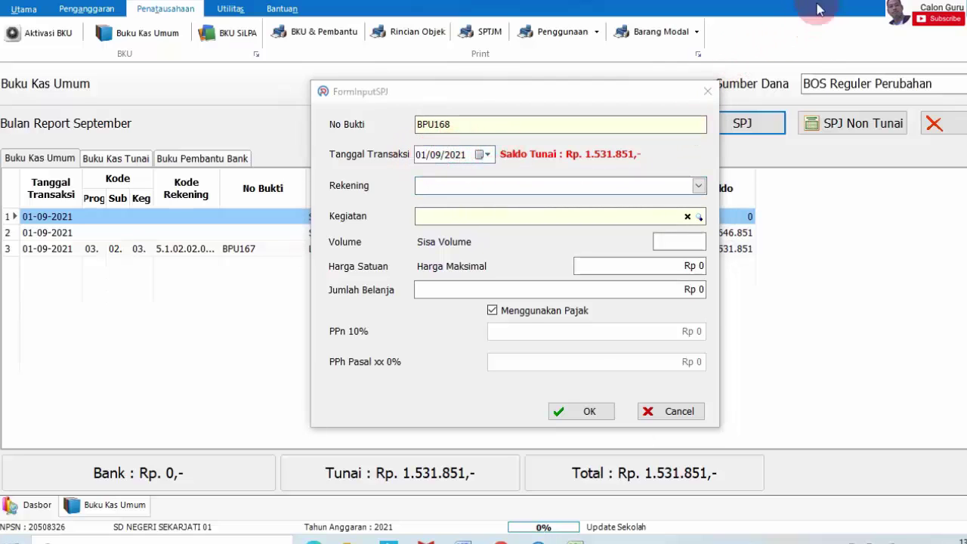
{"action": "left_click", "coordinate": [697, 185]}
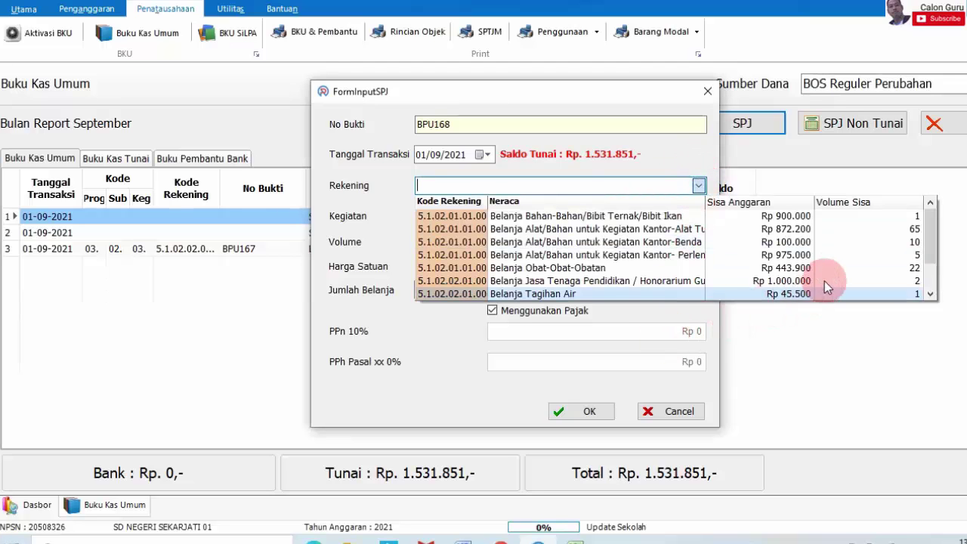
{"action": "left_click", "coordinate": [582, 269]}
{"action": "left_click", "coordinate": [700, 218]}
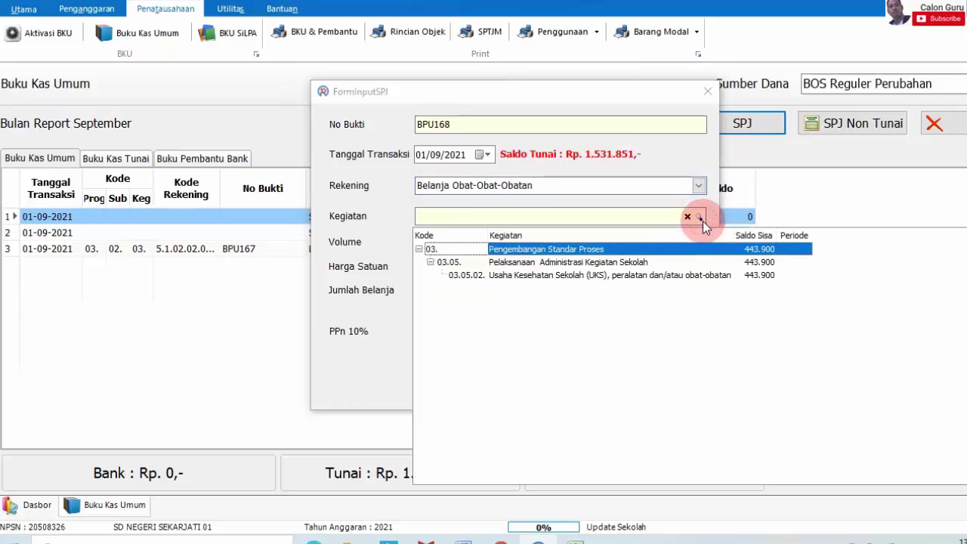
{"action": "left_click", "coordinate": [519, 276]}
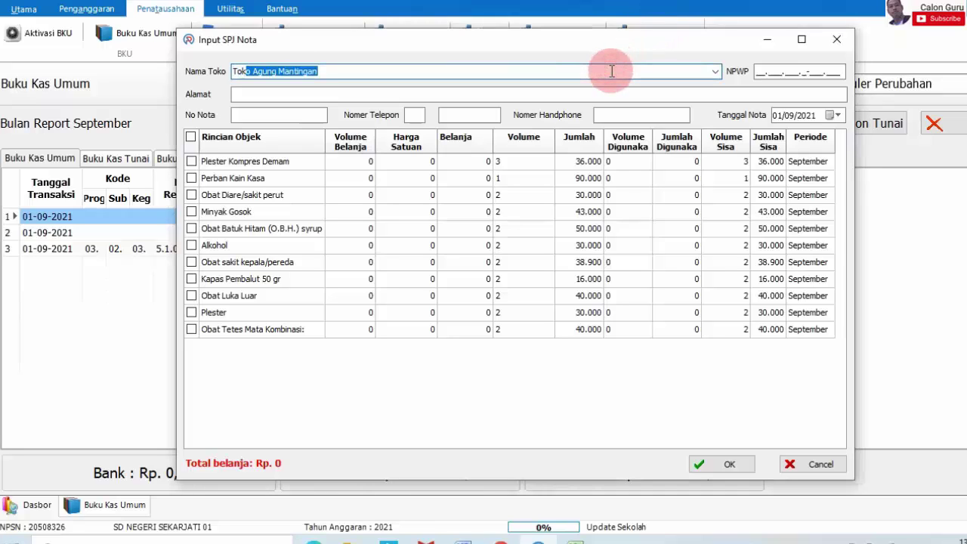
- Set the nota's Nama Toko to Toko Agung Mantingan and select the medicine items from Plester Kompres Demam through Obat Tetes Mata Kombinasi
{"action": "key", "text": "Return"}
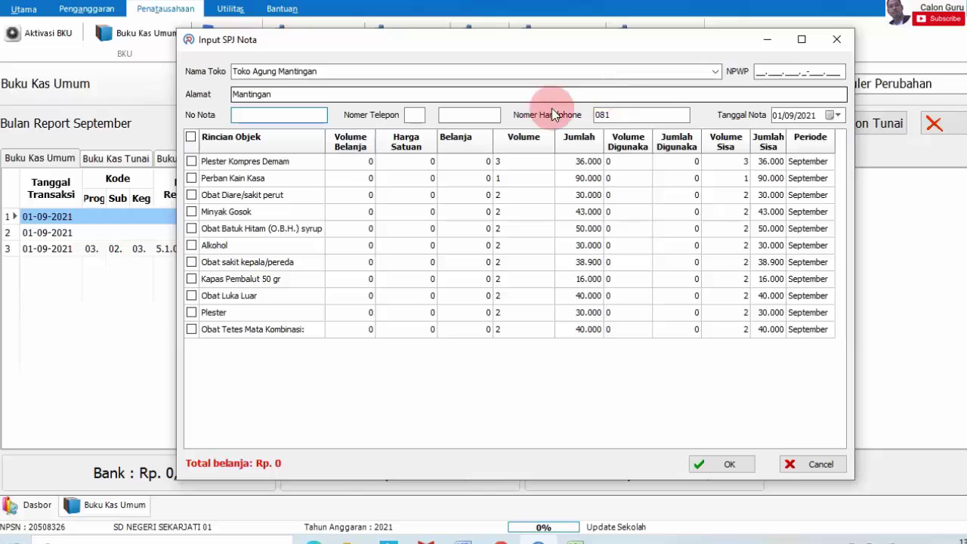
{"action": "left_click", "coordinate": [191, 138]}
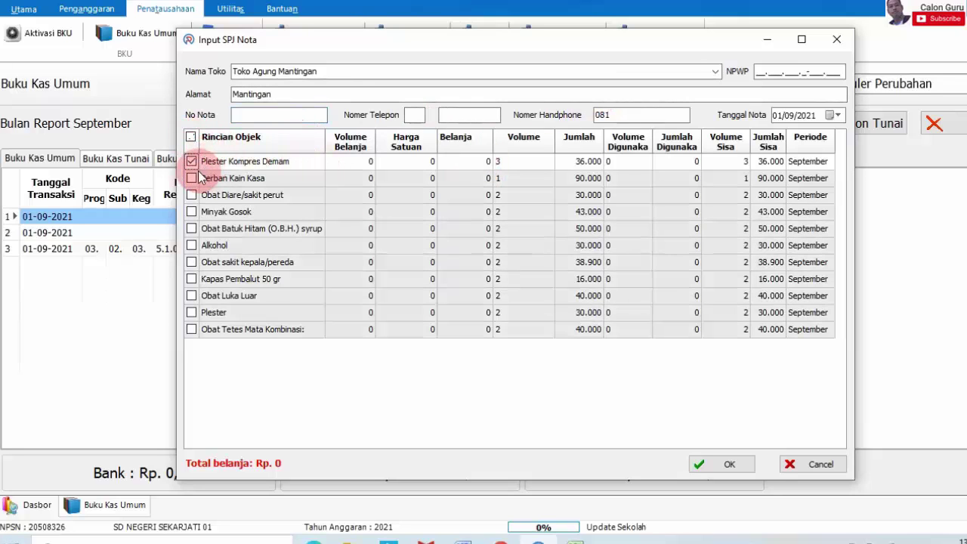
{"action": "left_click", "coordinate": [191, 178]}
{"action": "left_click", "coordinate": [191, 195]}
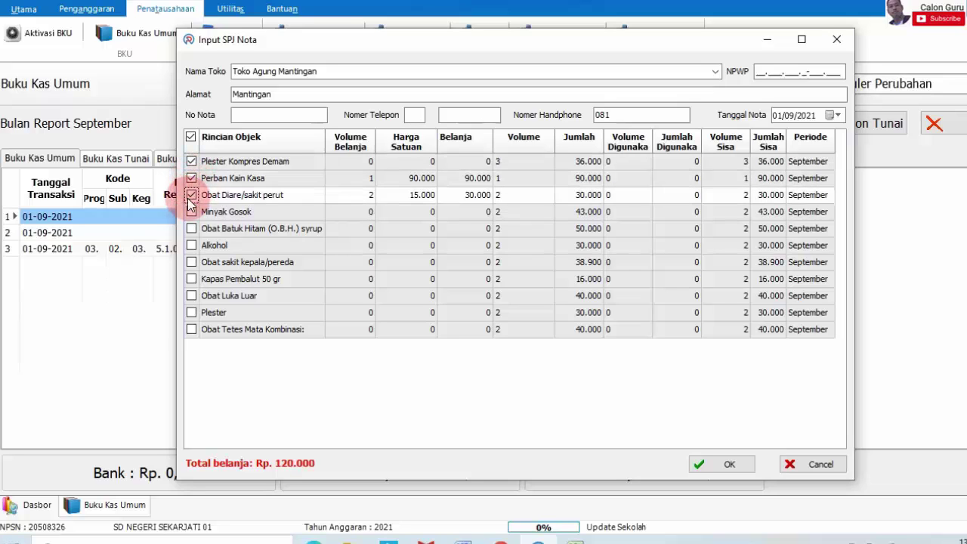
{"action": "left_click", "coordinate": [191, 212]}
{"action": "left_click", "coordinate": [191, 228]}
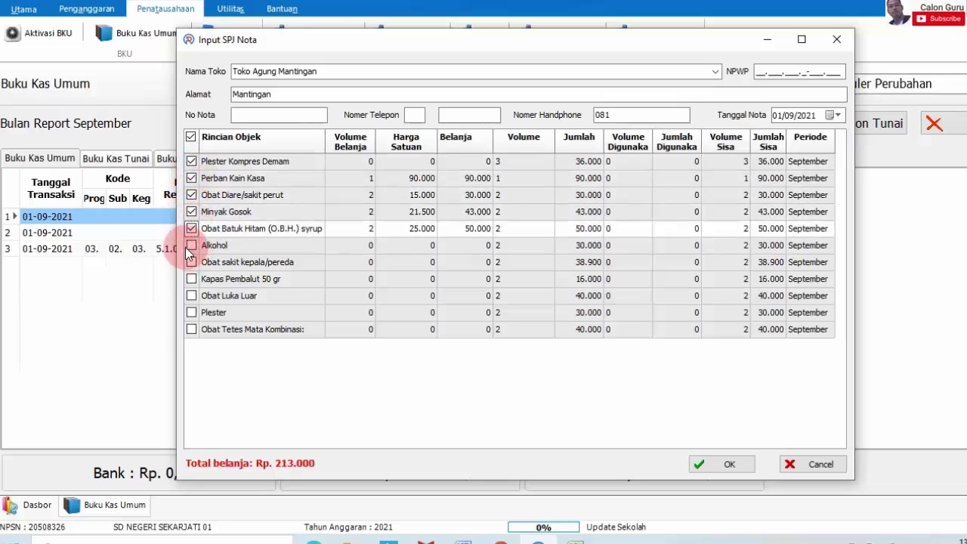
{"action": "left_click", "coordinate": [191, 245]}
{"action": "left_click", "coordinate": [191, 262]}
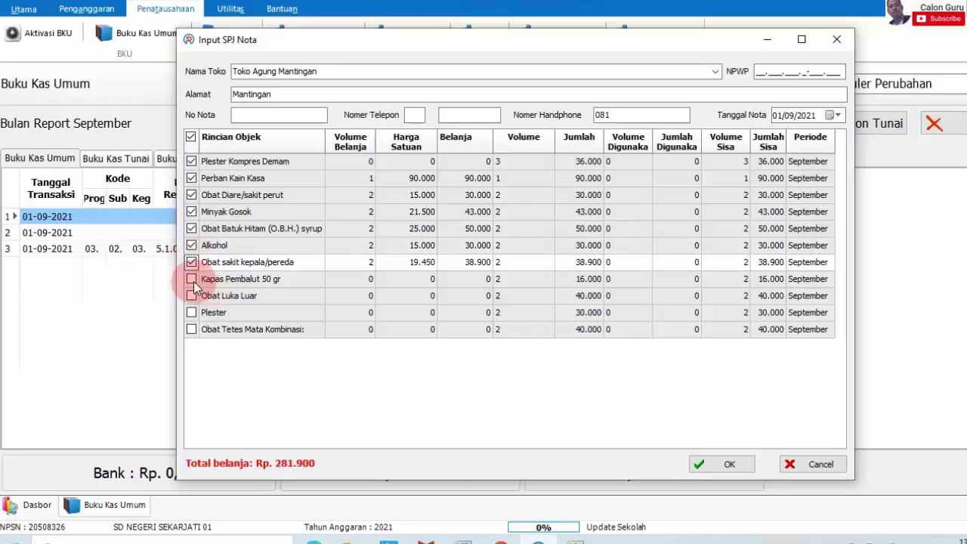
{"action": "left_click", "coordinate": [191, 279]}
{"action": "left_click", "coordinate": [191, 295]}
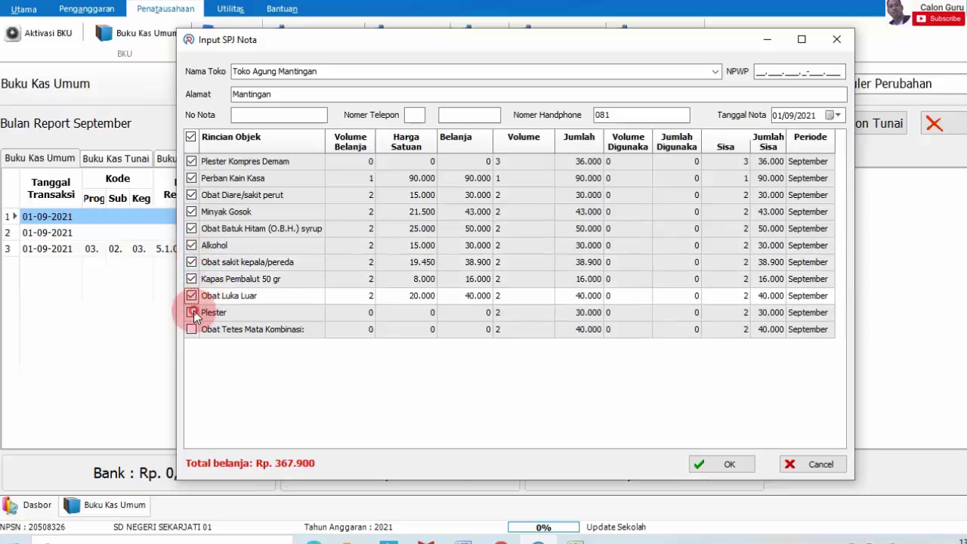
{"action": "left_click", "coordinate": [193, 313]}
{"action": "left_click", "coordinate": [191, 330]}
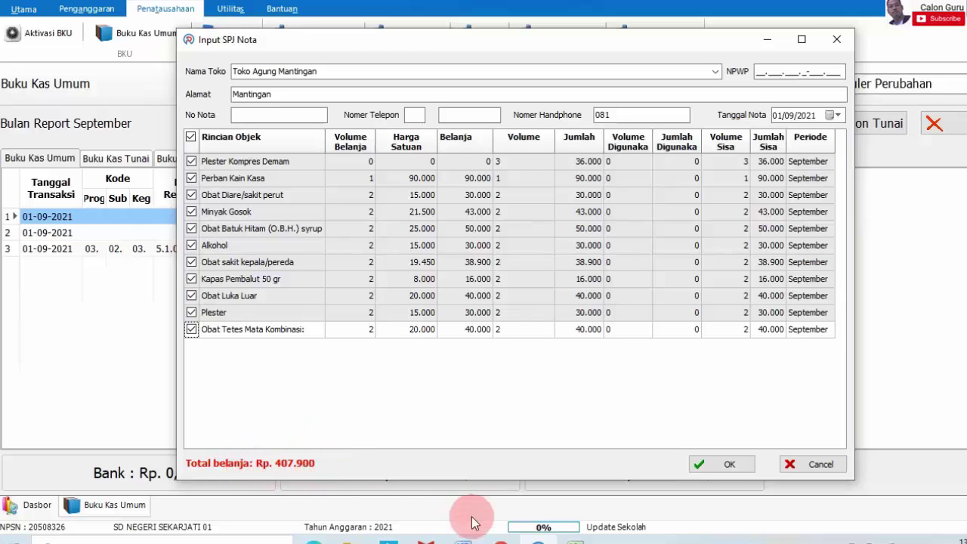
- Check the items against the Excel RKAS sheet, confirm the nota without Plester Kompres Demam, turn off Menggunakan Pajak, and save the SPJ entry
{"action": "mouse_move", "coordinate": [574, 541]}
{"action": "left_click", "coordinate": [638, 515]}
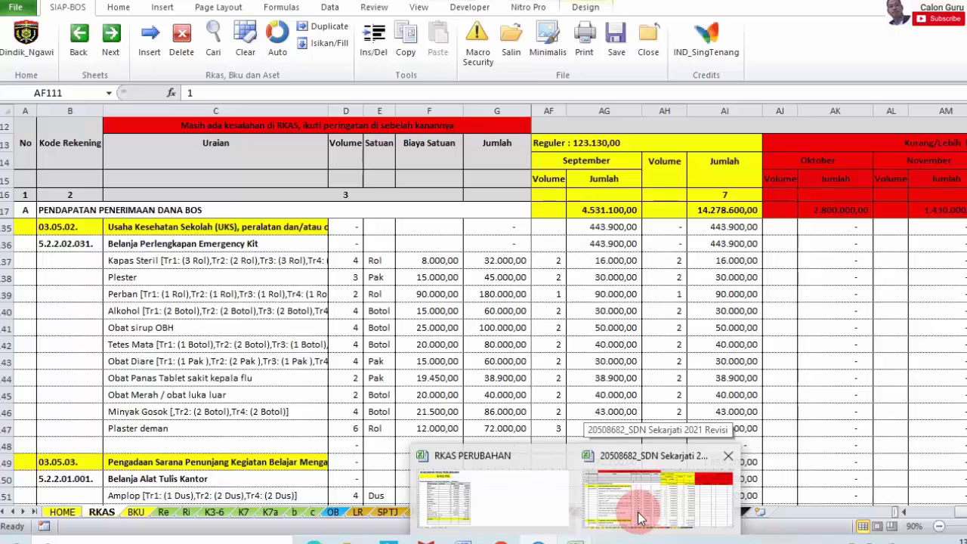
{"action": "key", "text": "alt+Tab"}
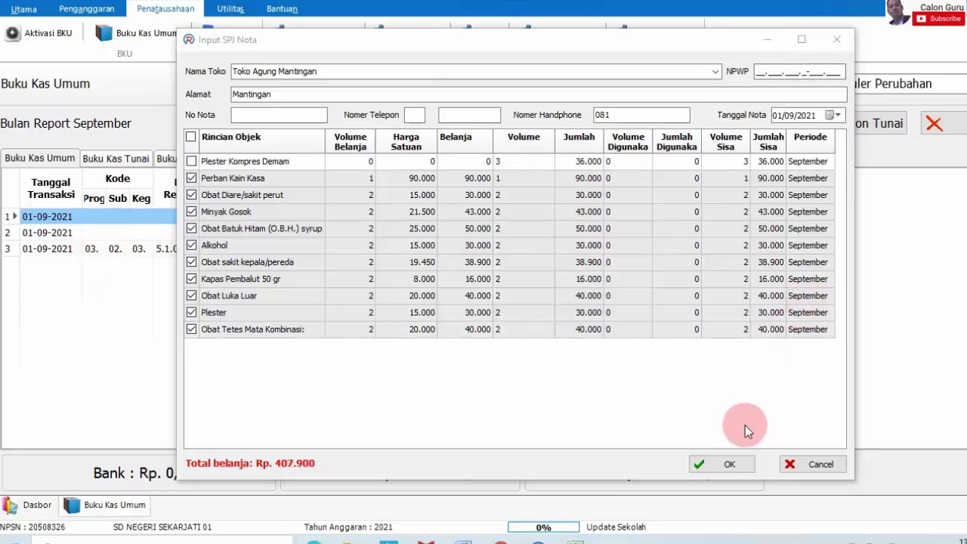
{"action": "left_click", "coordinate": [729, 462]}
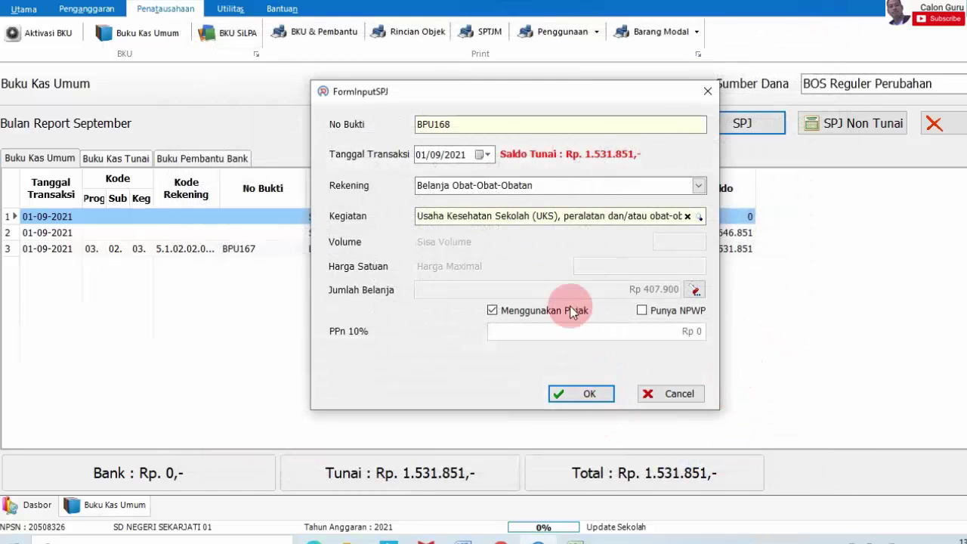
{"action": "left_click", "coordinate": [492, 309]}
{"action": "left_click", "coordinate": [566, 340]}
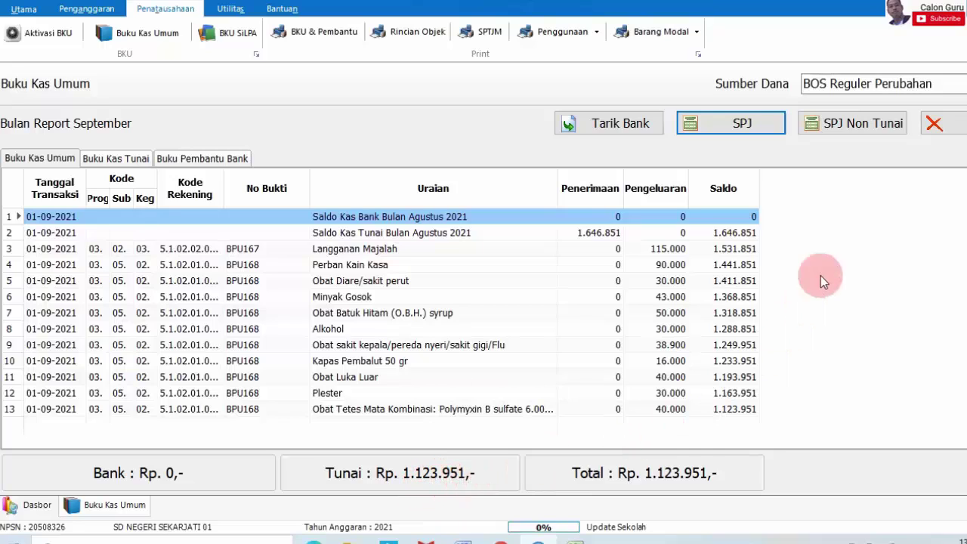
- Switch to the Excel workbook and locate Belanja Alat Tulis Kantor under activity 03.05.03 in the RKAS sheet
{"action": "key", "text": "alt+Tab"}
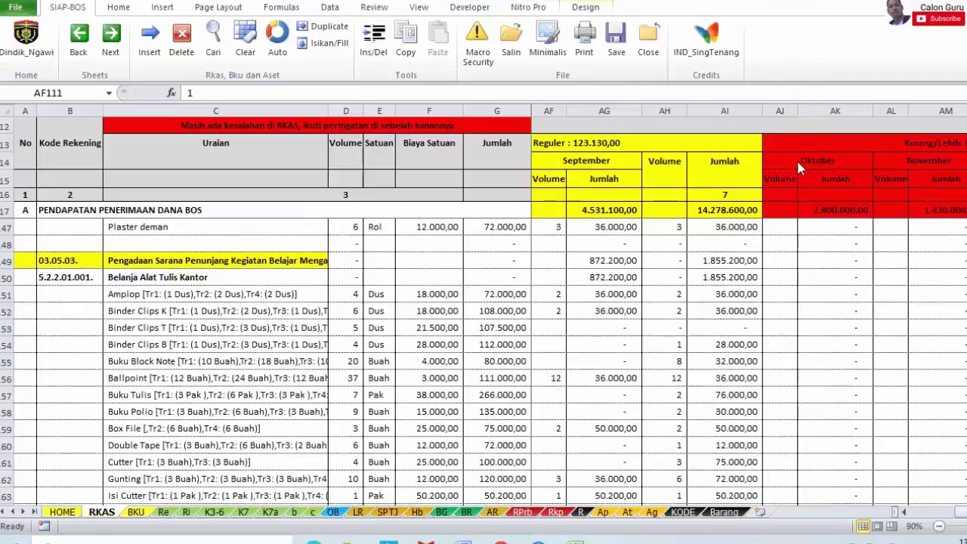
{"action": "left_click", "coordinate": [4, 277]}
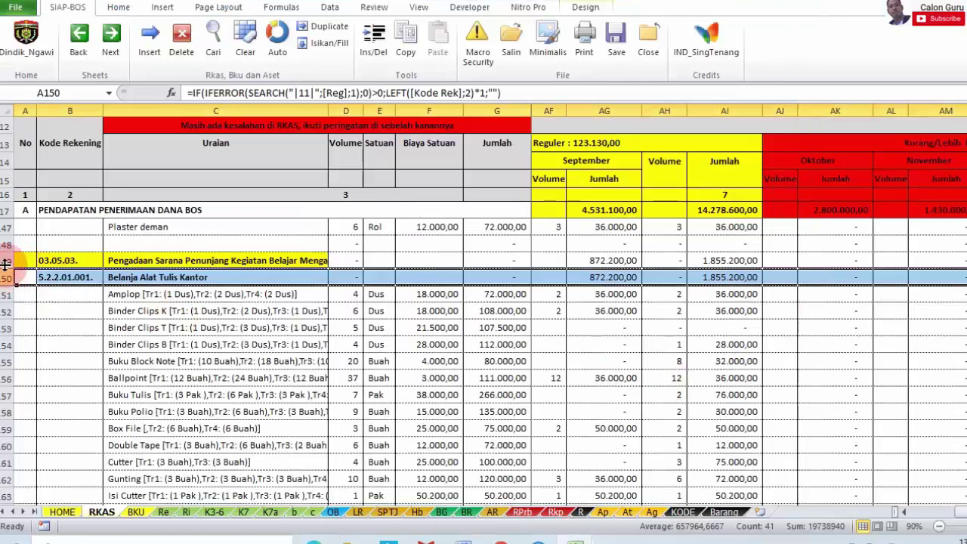
{"action": "left_click", "coordinate": [5, 261]}
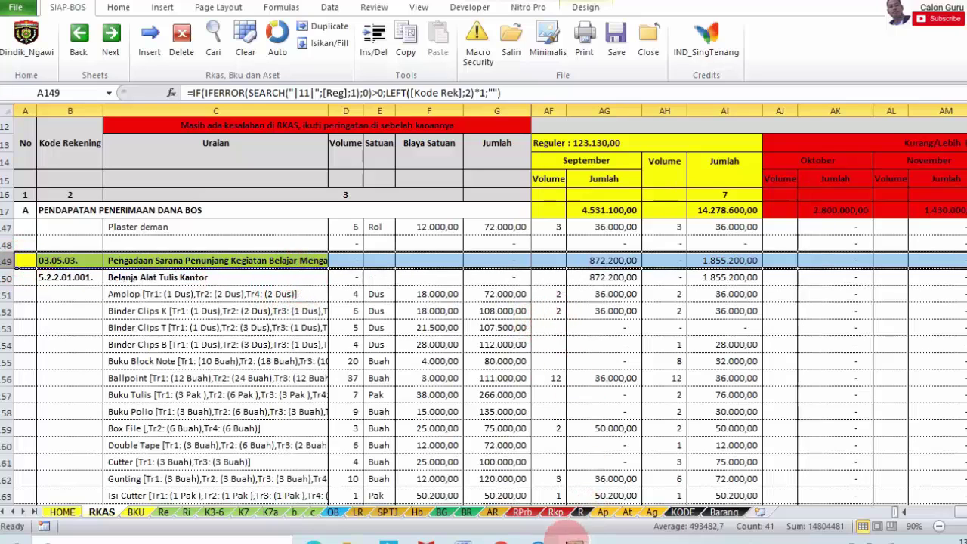
- In ARKAS, start an SPJ entry dated 02/09/2021 with Rekening Belanja Alat/Bahan untuk Kegiatan Kantor-Alat Tulis Kantor
{"action": "left_click", "coordinate": [538, 541]}
{"action": "left_click", "coordinate": [748, 123]}
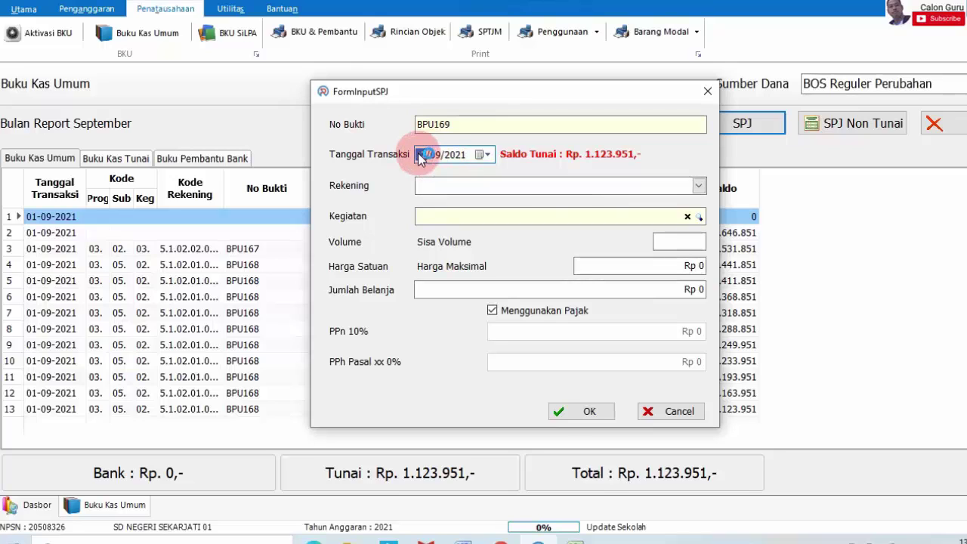
{"action": "left_click", "coordinate": [675, 146]}
{"action": "left_click", "coordinate": [440, 163]}
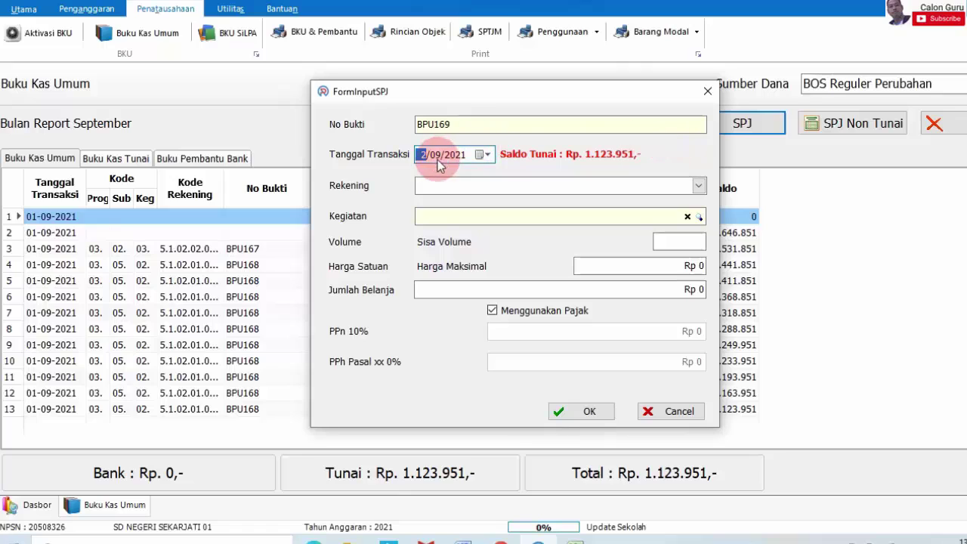
{"action": "left_click", "coordinate": [421, 163]}
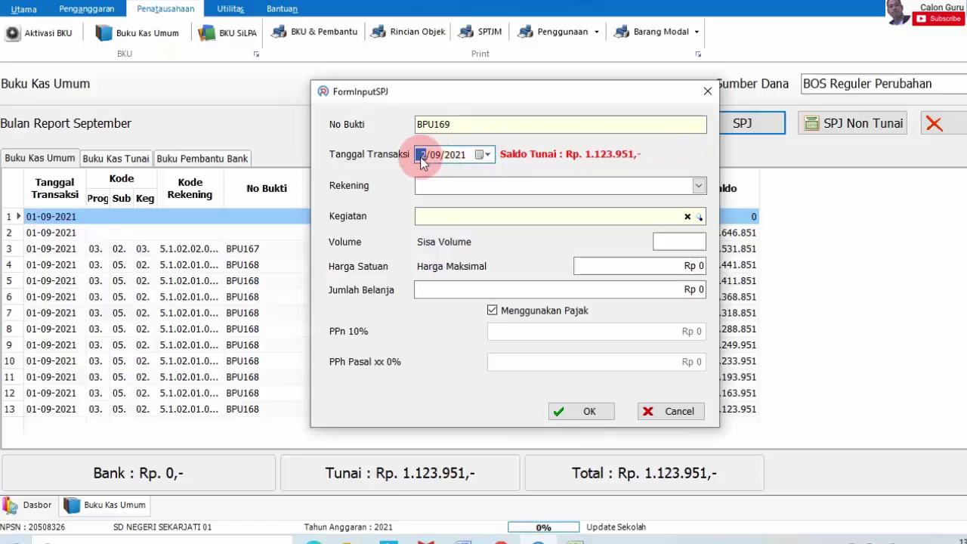
{"action": "left_click", "coordinate": [698, 186]}
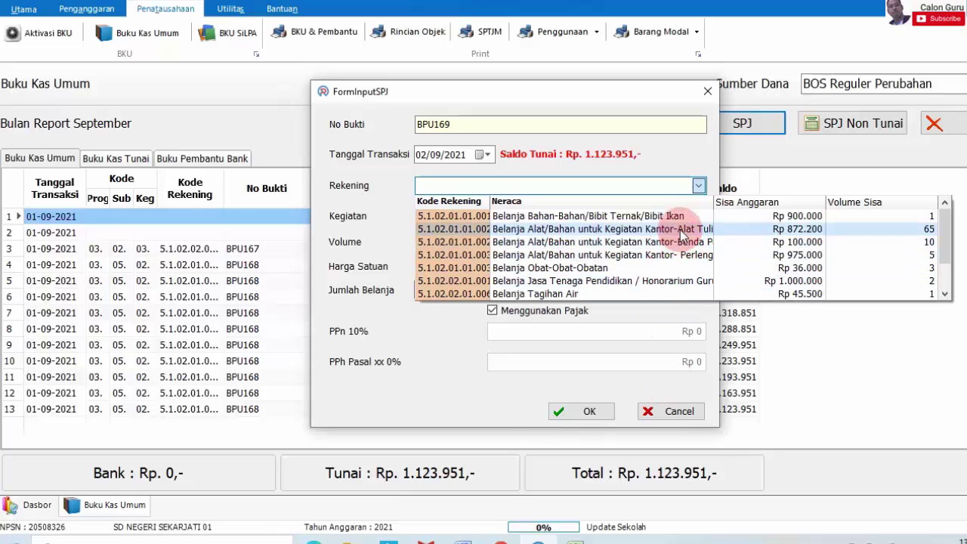
{"action": "left_click", "coordinate": [680, 229]}
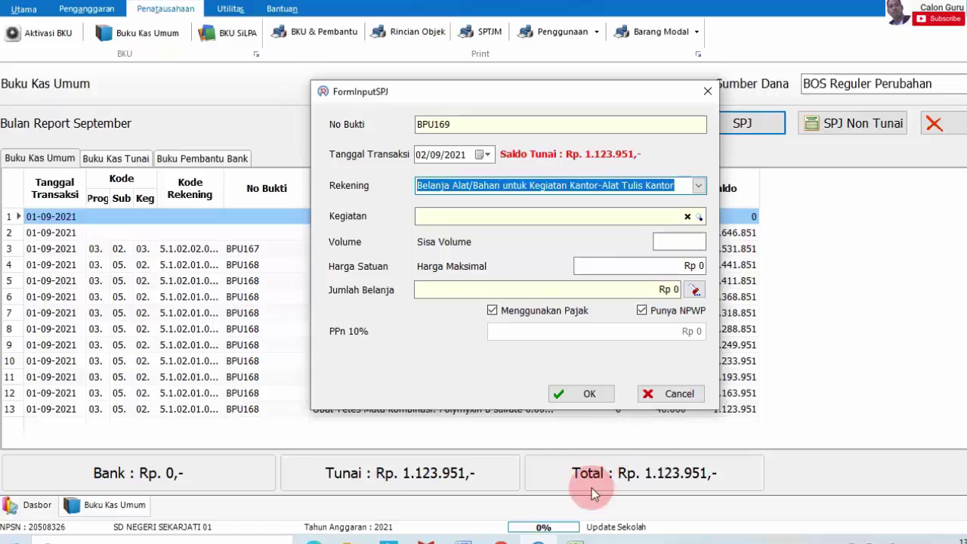
- Switch to the Excel workbook and review the September volumes and amounts of the Belanja Alat Tulis Kantor items
{"action": "left_click", "coordinate": [575, 538]}
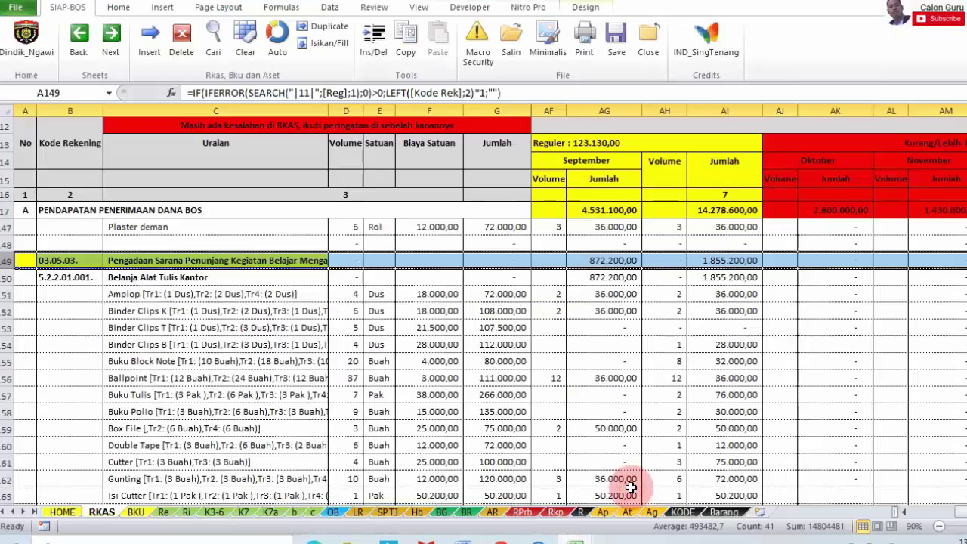
{"action": "left_click", "coordinate": [630, 487]}
{"action": "scroll", "coordinate": [532, 328], "scroll_direction": "up", "scroll_amount": 1}
{"action": "scroll", "coordinate": [533, 329], "scroll_direction": "down", "scroll_amount": 2}
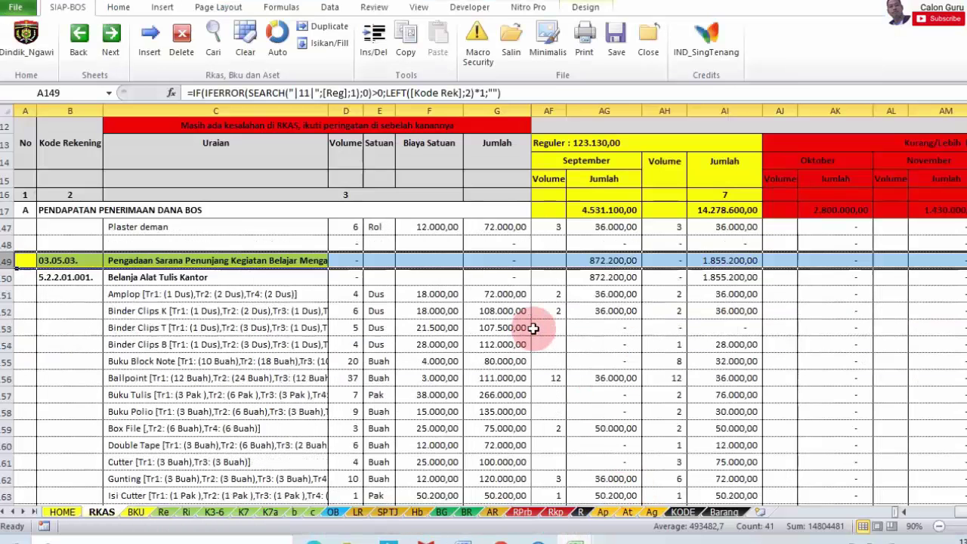
{"action": "scroll", "coordinate": [532, 328], "scroll_direction": "down", "scroll_amount": 1}
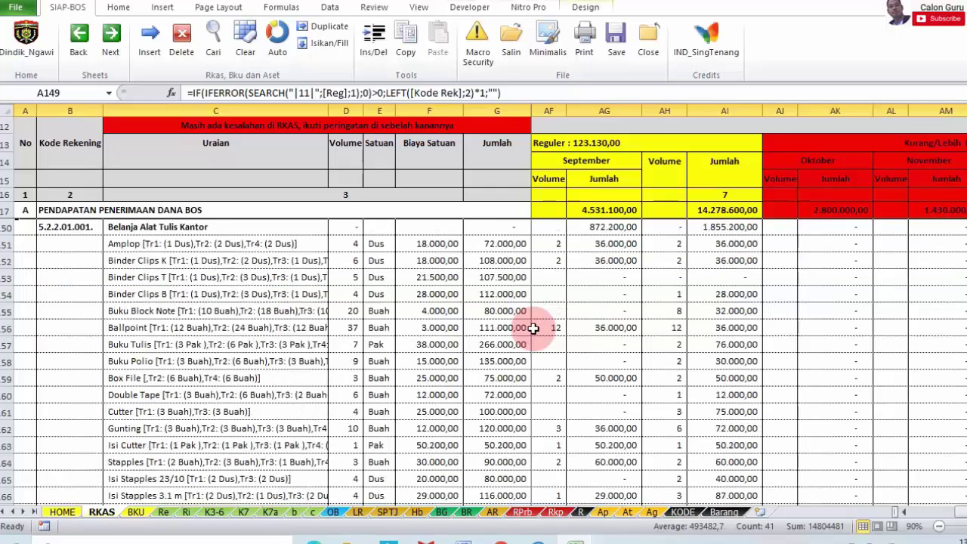
{"action": "scroll", "coordinate": [533, 328], "scroll_direction": "up", "scroll_amount": 1}
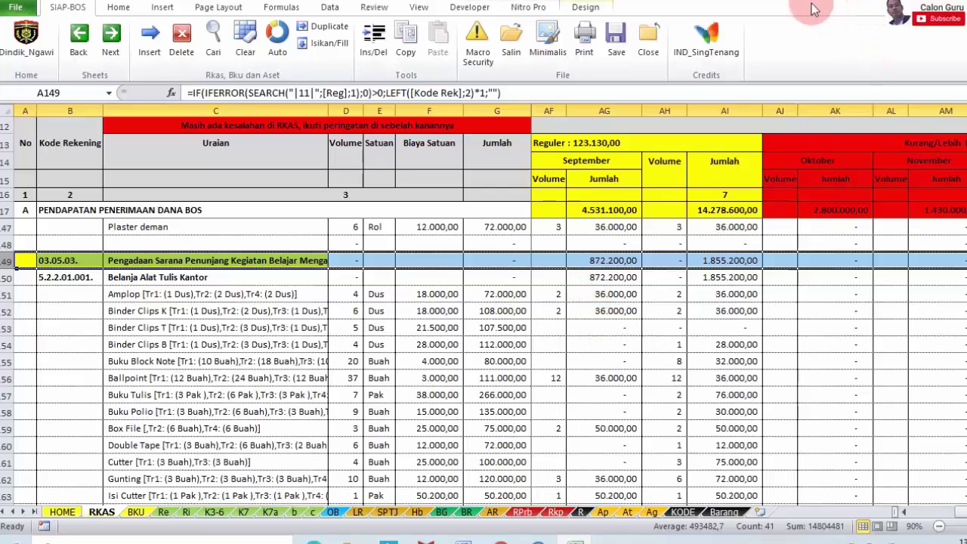
- Back in ARKAS, choose 03.05.03 Pengadaan Sarana Penunjang Kegiatan Belajar Mengajar as the SPJ entry's Kegiatan
{"action": "left_click", "coordinate": [537, 538]}
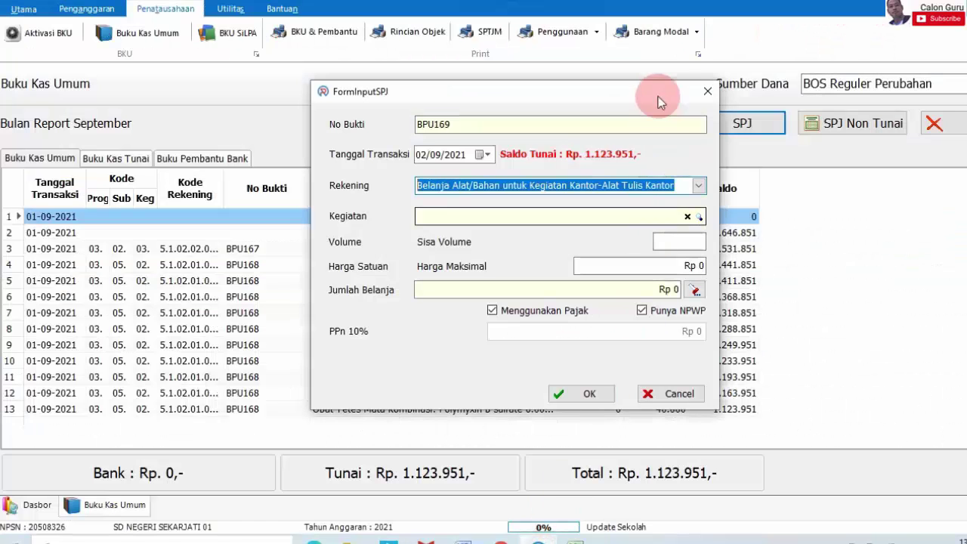
{"action": "left_click", "coordinate": [699, 217]}
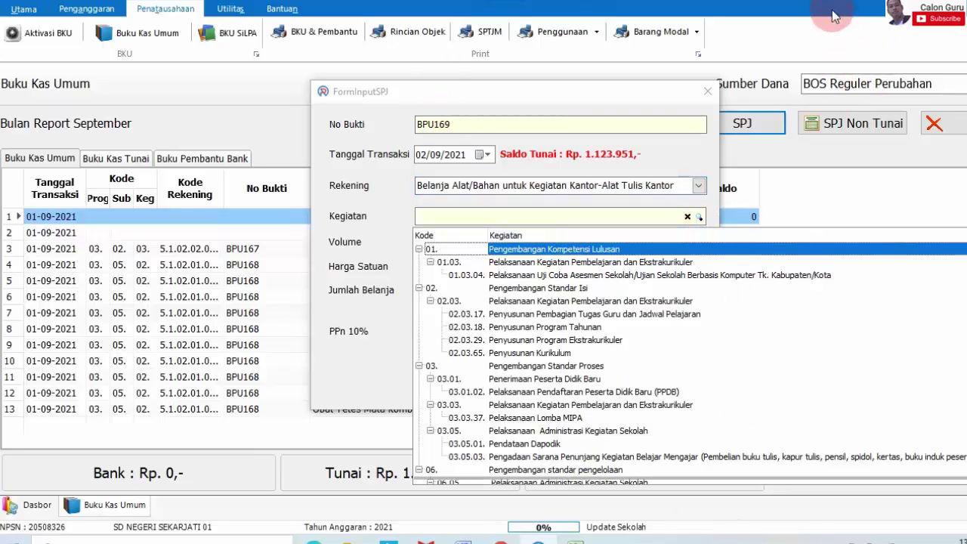
{"action": "key", "text": "Return"}
- Set the stationery nota's Nama Toko to CV Anugerah Group and its Tanggal Nota to 02/09/2021
{"action": "left_click", "coordinate": [303, 71]}
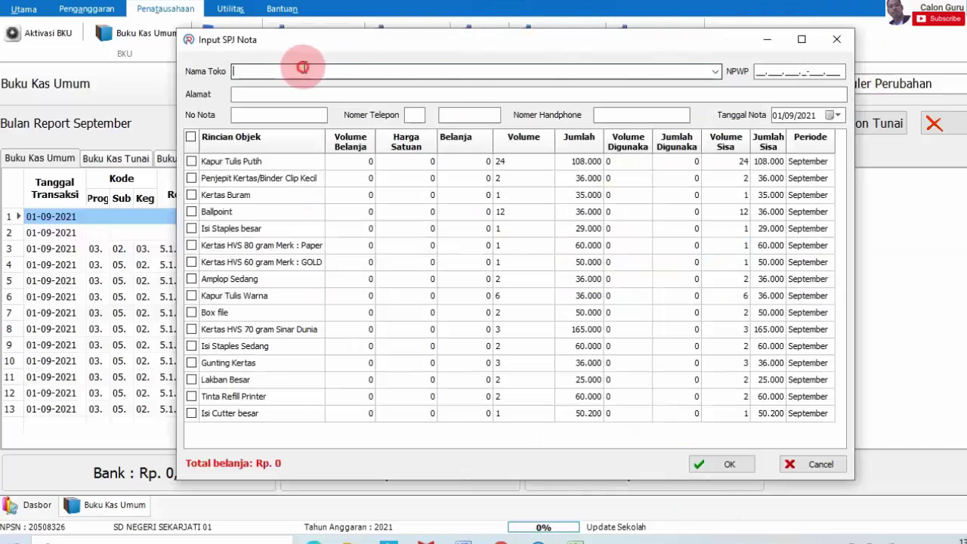
{"action": "type", "text": "CV Anugerah Group"}
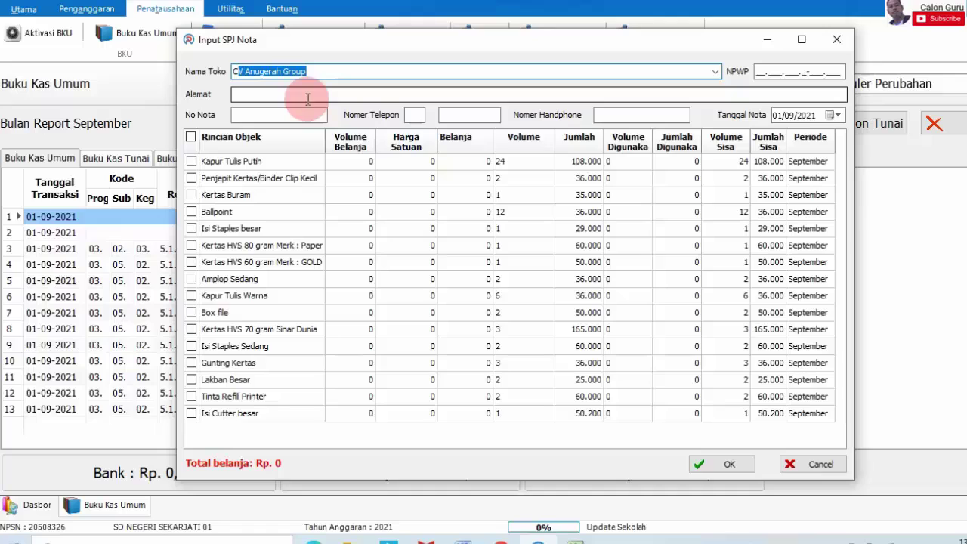
{"action": "key", "text": "Return"}
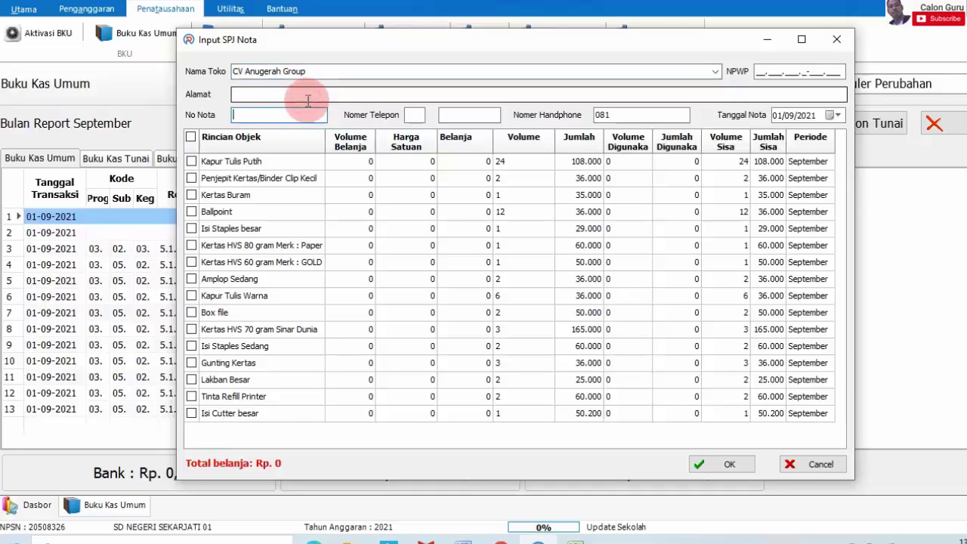
{"action": "left_click", "coordinate": [833, 117]}
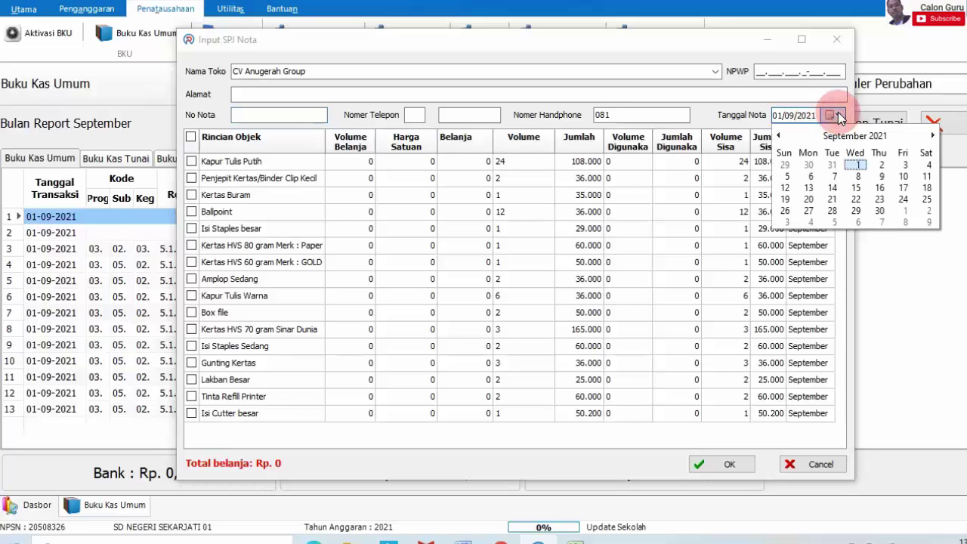
{"action": "left_click", "coordinate": [879, 166]}
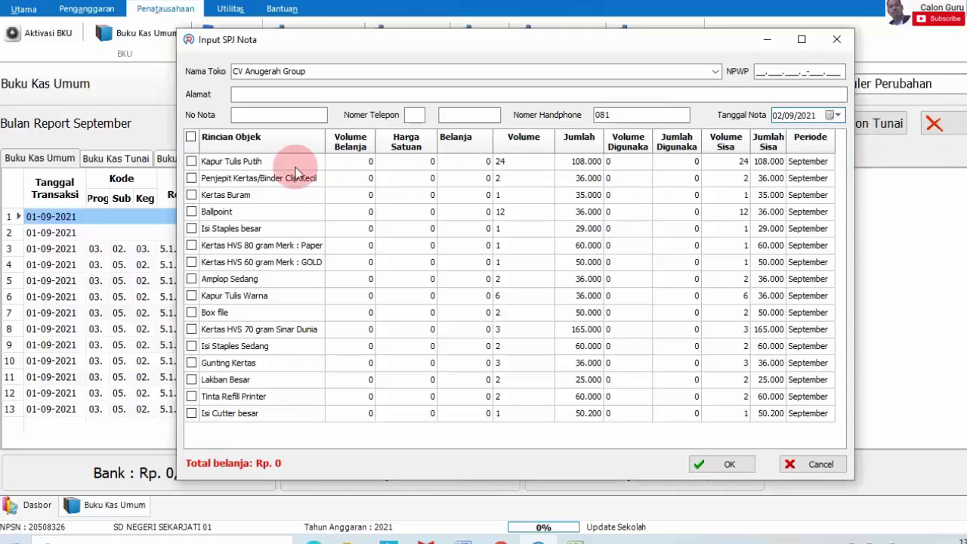
{"action": "left_click", "coordinate": [192, 161]}
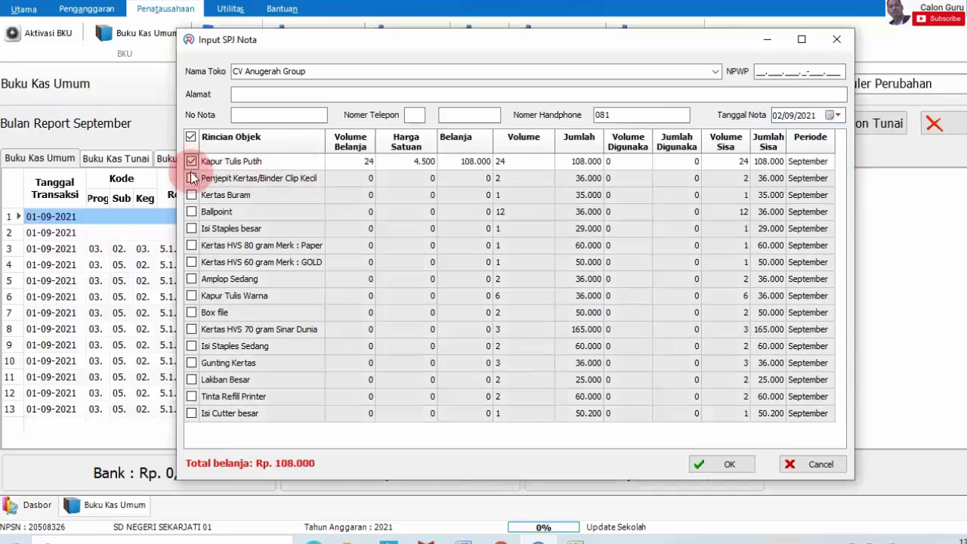
{"action": "left_click", "coordinate": [191, 178]}
{"action": "left_click", "coordinate": [191, 195]}
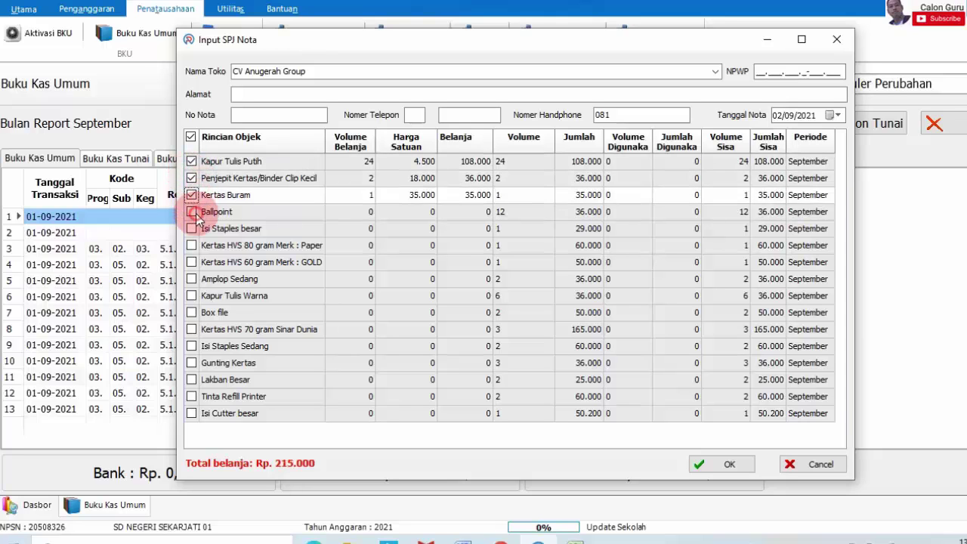
{"action": "left_click", "coordinate": [191, 212]}
{"action": "mouse_move", "coordinate": [574, 541]}
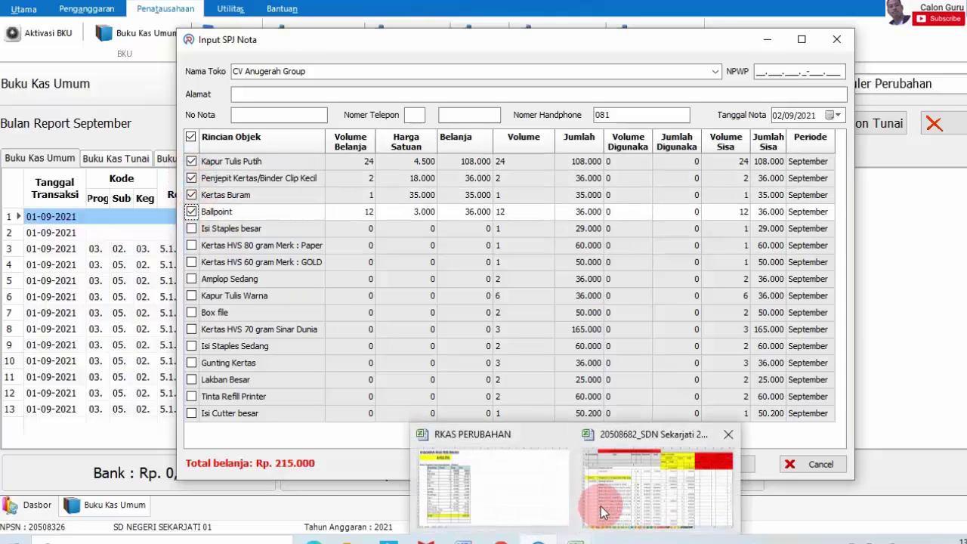
{"action": "mouse_move", "coordinate": [599, 506]}
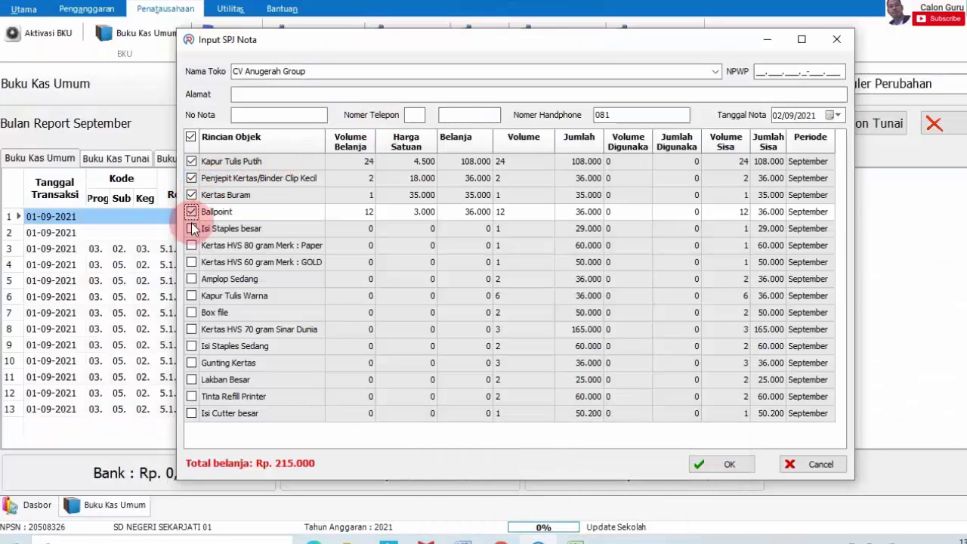
{"action": "left_click", "coordinate": [191, 228]}
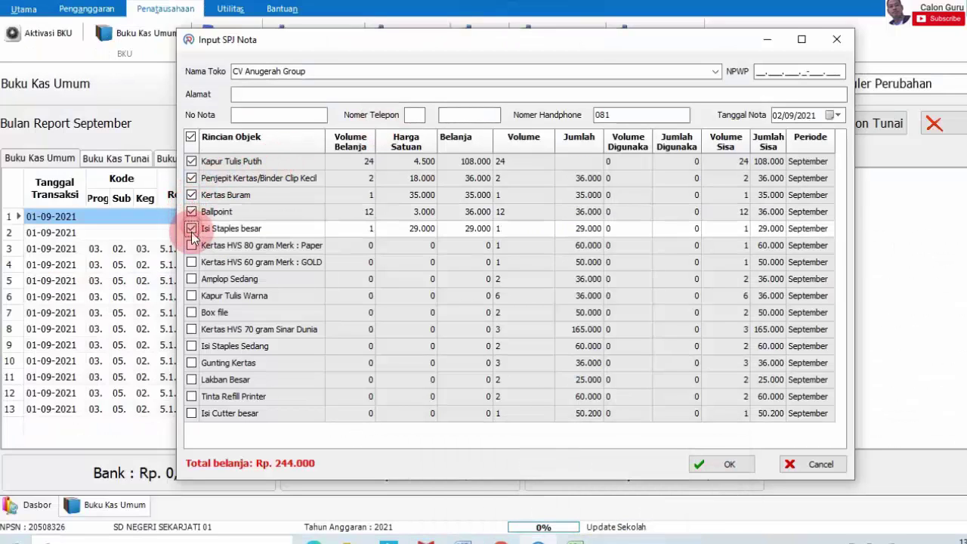
{"action": "left_click", "coordinate": [191, 244]}
{"action": "left_click", "coordinate": [191, 262]}
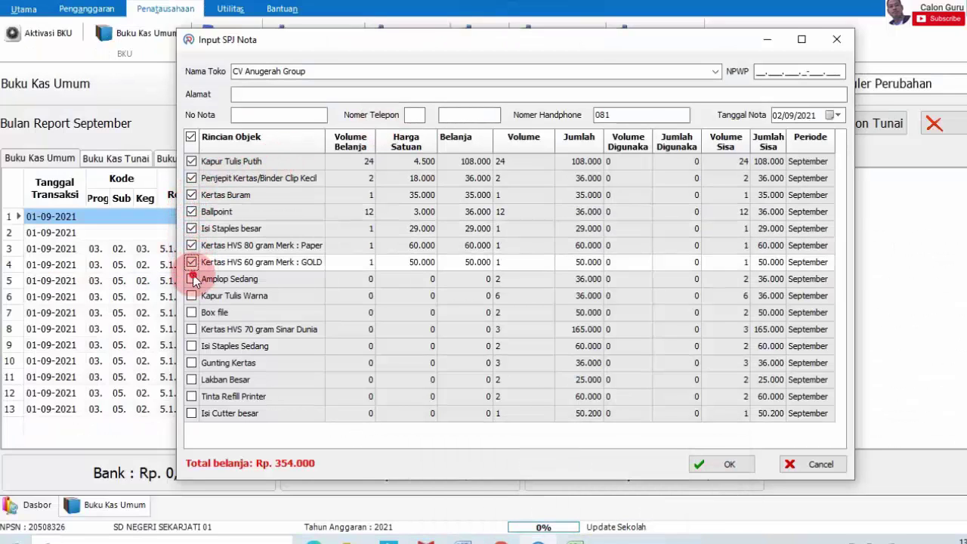
{"action": "left_click", "coordinate": [191, 279]}
{"action": "left_click", "coordinate": [191, 295]}
{"action": "left_click", "coordinate": [191, 312]}
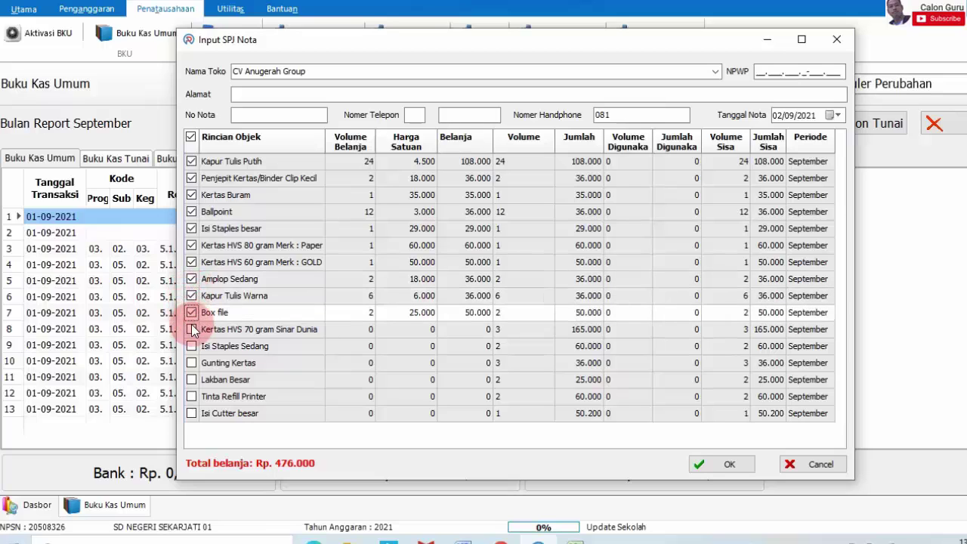
{"action": "left_click", "coordinate": [192, 329]}
{"action": "left_click", "coordinate": [191, 362]}
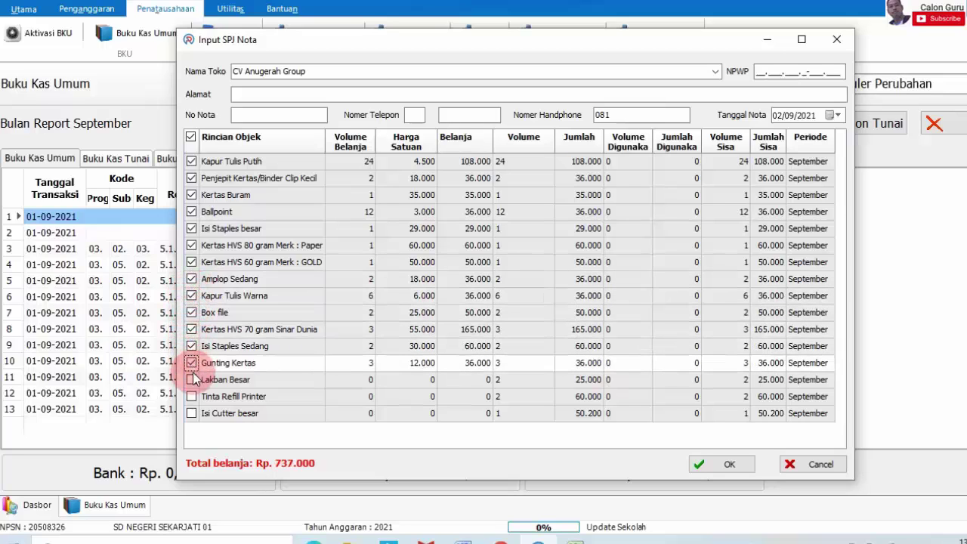
{"action": "left_click", "coordinate": [192, 379]}
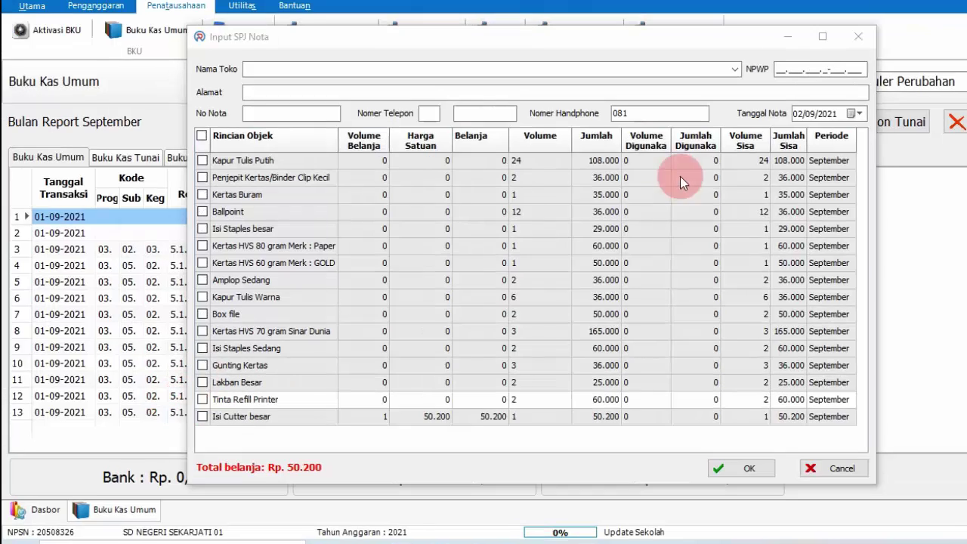
- Set the stationery nota's Nama Toko to CV Anugerah Group and pick 02/09/2021 as its Tanggal Nota
{"action": "left_click", "coordinate": [394, 72]}
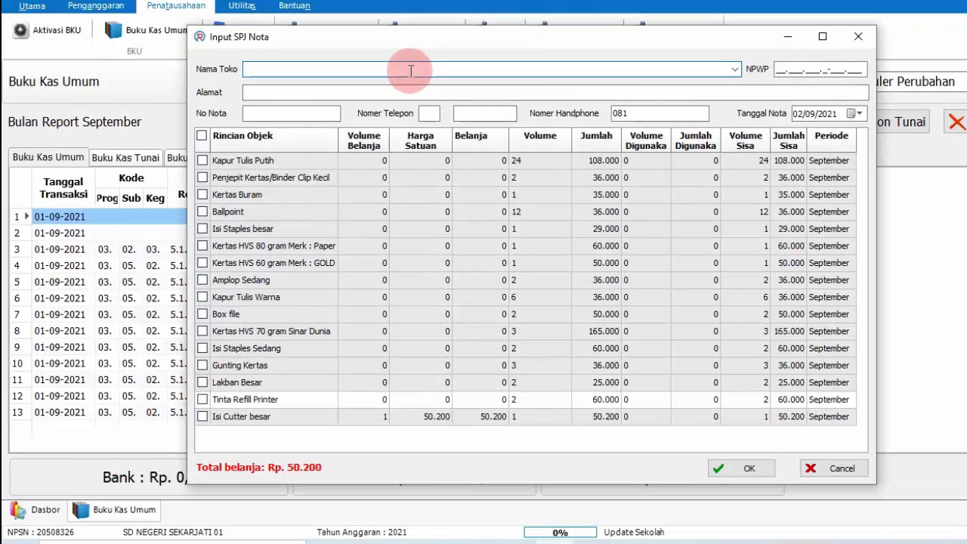
{"action": "type", "text": "CV Anugerah Group"}
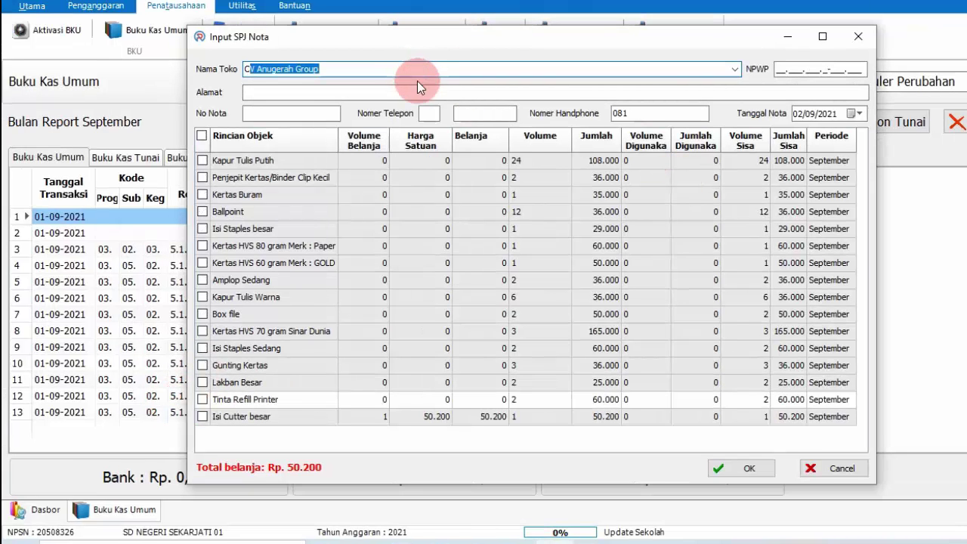
{"action": "key", "text": "Tab"}
{"action": "key", "text": "Tab"}
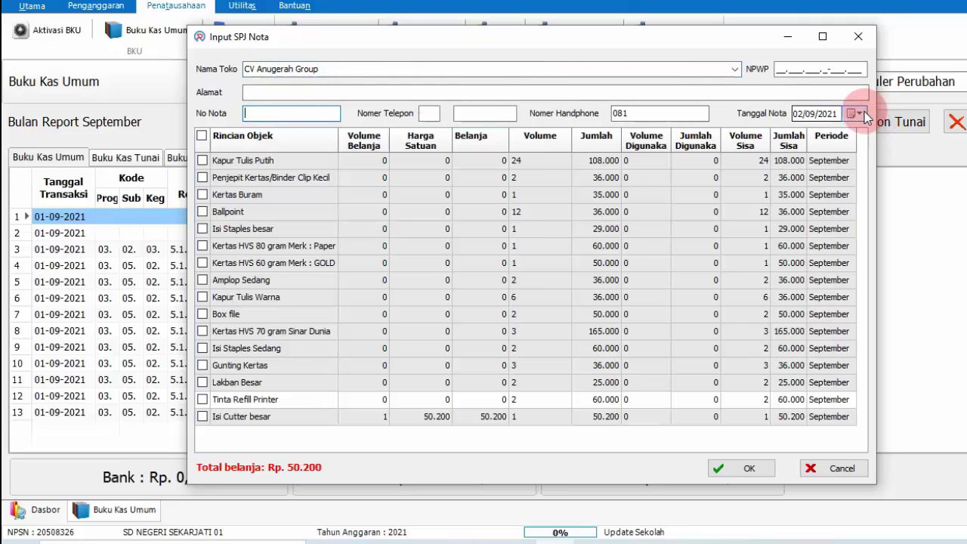
{"action": "left_click", "coordinate": [860, 114]}
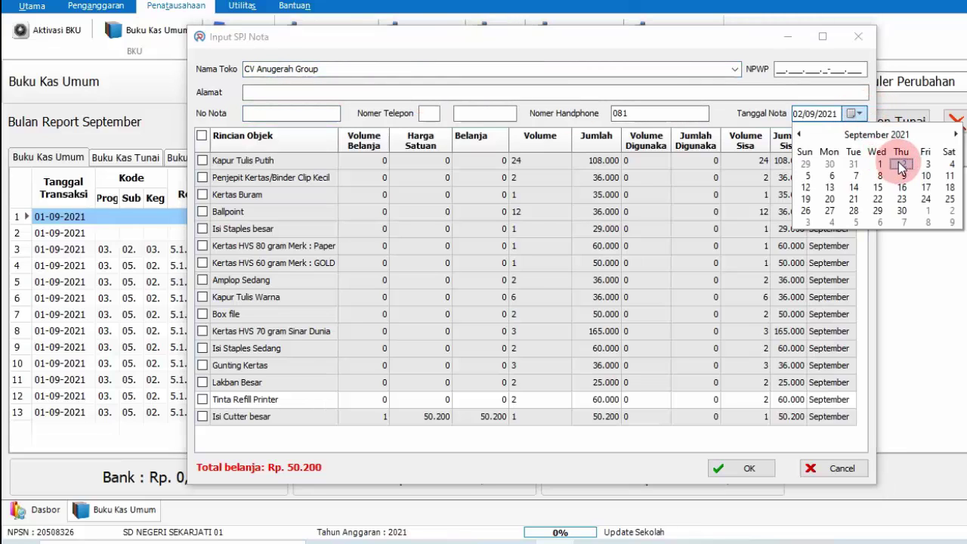
{"action": "left_click", "coordinate": [895, 162]}
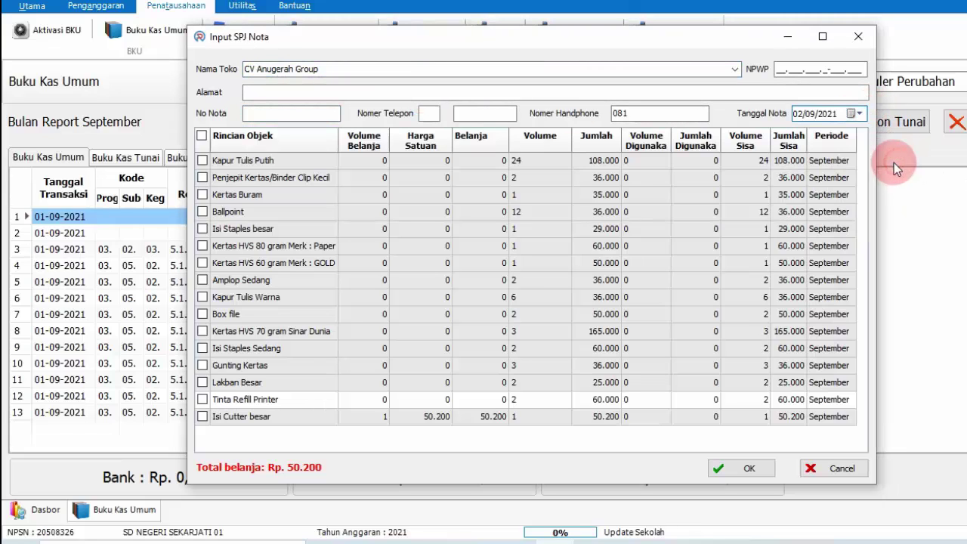
- Include every Rincian Objek item from Kapur Tulis Putih to Isi Cutter besar in the nota and confirm it
{"action": "left_click", "coordinate": [202, 160]}
{"action": "left_click", "coordinate": [202, 177]}
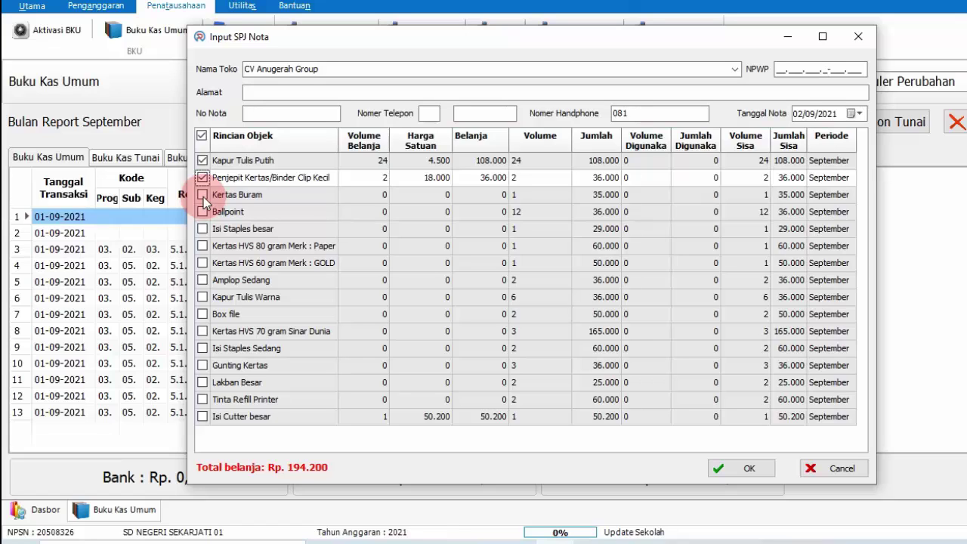
{"action": "left_click", "coordinate": [203, 194]}
{"action": "left_click", "coordinate": [203, 211]}
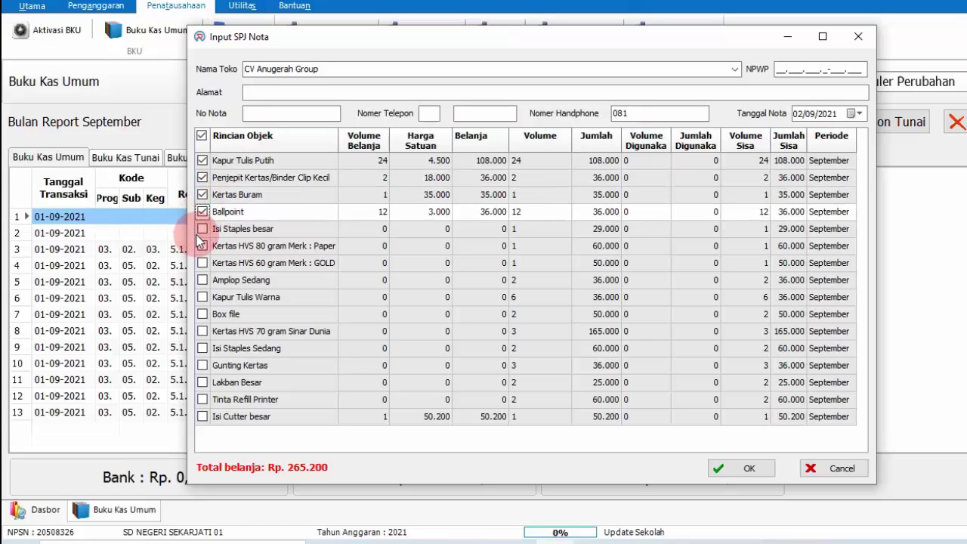
{"action": "left_click", "coordinate": [202, 229]}
{"action": "left_click", "coordinate": [202, 246]}
{"action": "left_click", "coordinate": [203, 263]}
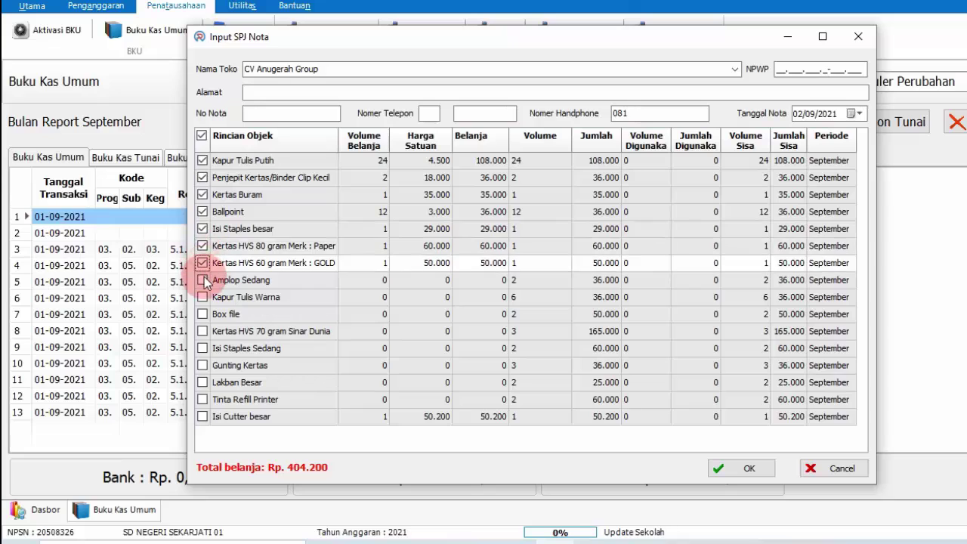
{"action": "left_click", "coordinate": [203, 280]}
{"action": "left_click", "coordinate": [202, 297]}
{"action": "left_click", "coordinate": [203, 313]}
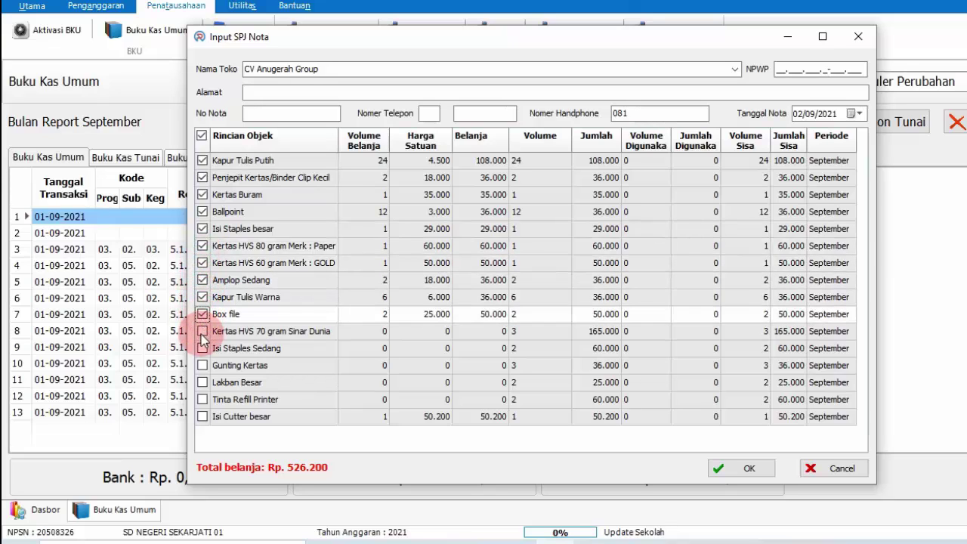
{"action": "left_click", "coordinate": [202, 331]}
{"action": "left_click", "coordinate": [202, 348]}
{"action": "left_click", "coordinate": [203, 364]}
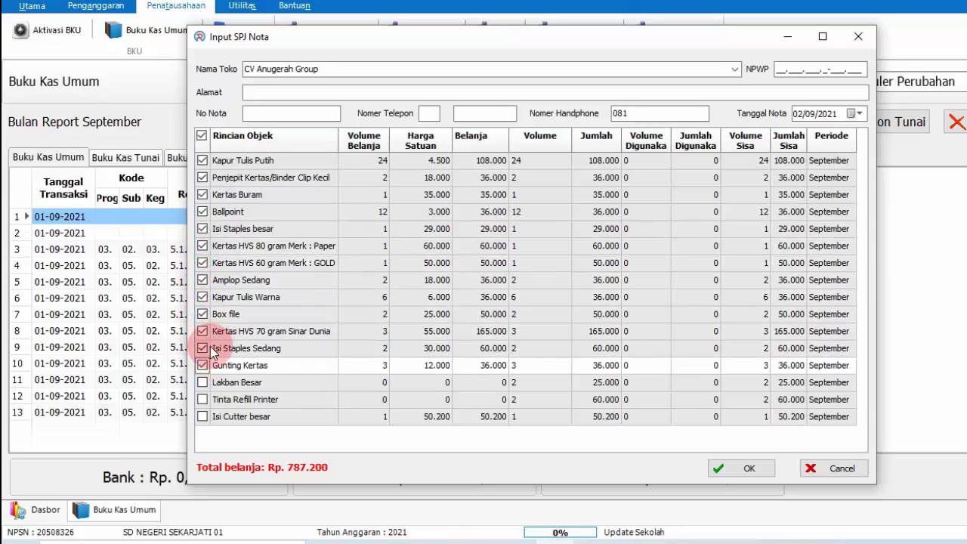
{"action": "left_click", "coordinate": [203, 382]}
{"action": "left_click", "coordinate": [203, 399]}
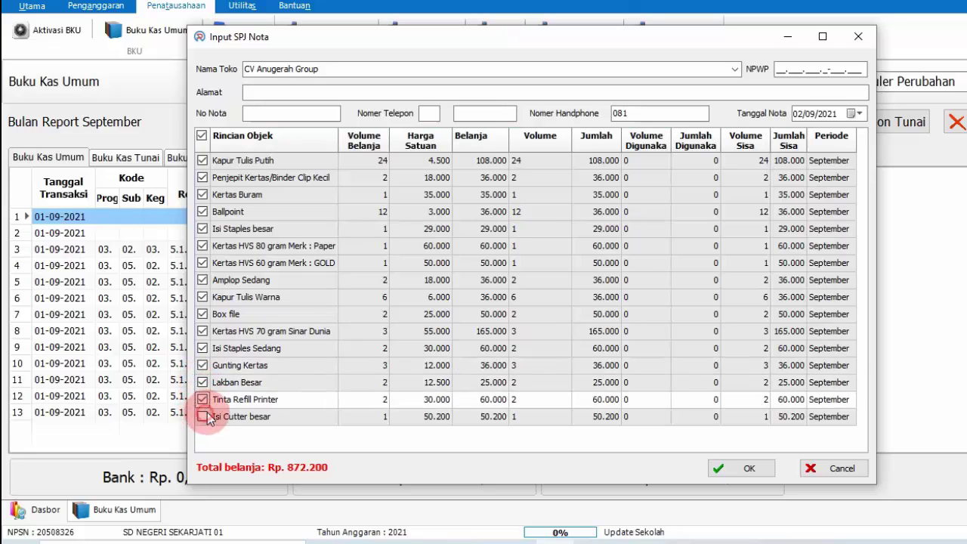
{"action": "left_click", "coordinate": [202, 416]}
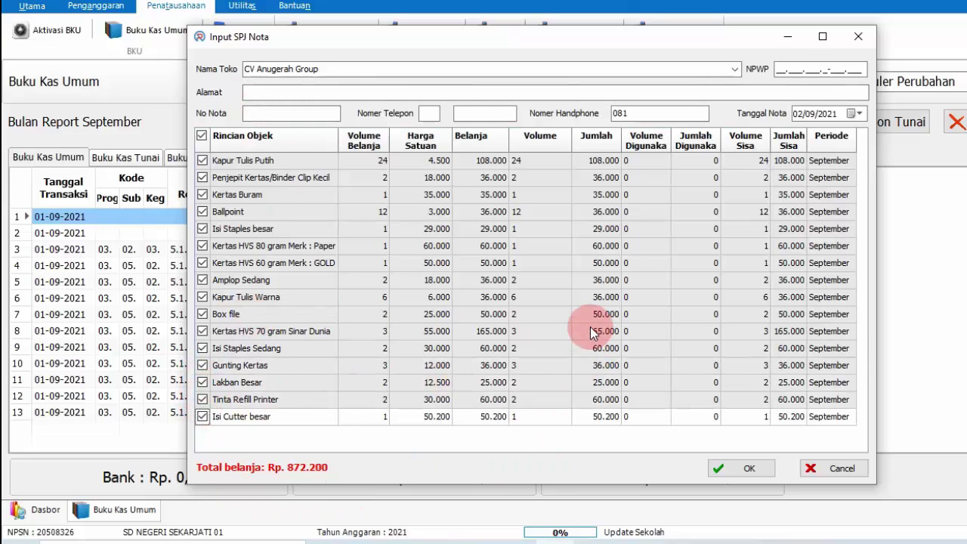
{"action": "left_click", "coordinate": [757, 468]}
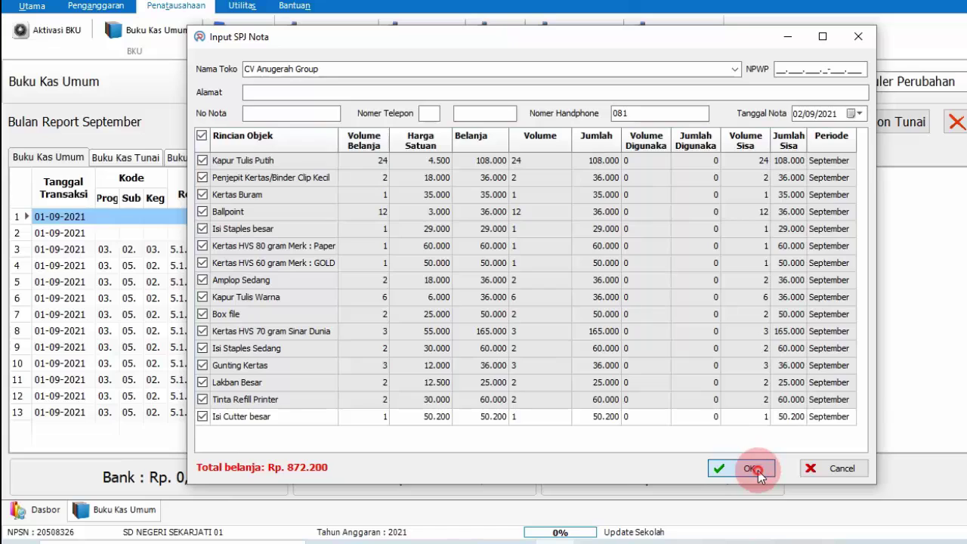
- Leave Menggunakan Pajak turned off for the stationery SPJ entry and save the entry
{"action": "left_click", "coordinate": [596, 313]}
{"action": "left_click", "coordinate": [519, 310]}
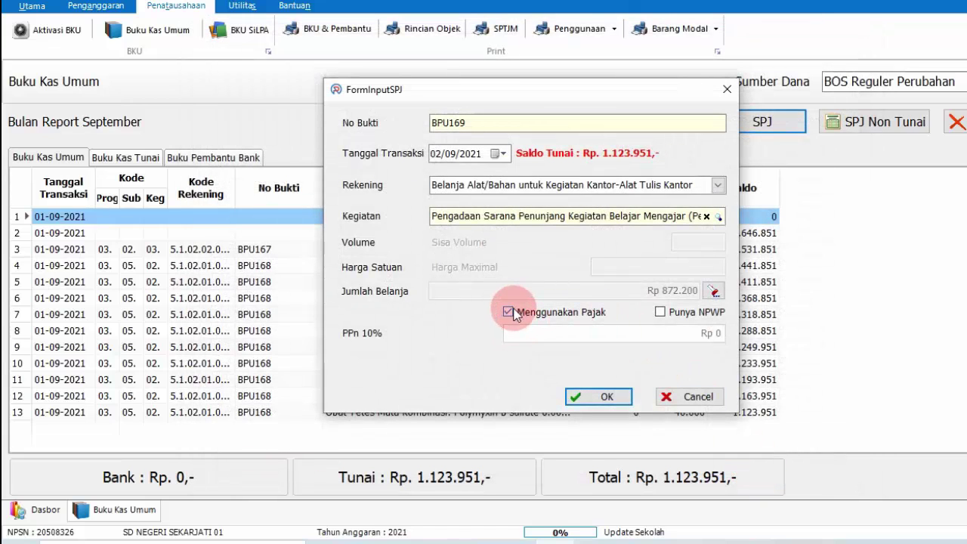
{"action": "left_click", "coordinate": [517, 311]}
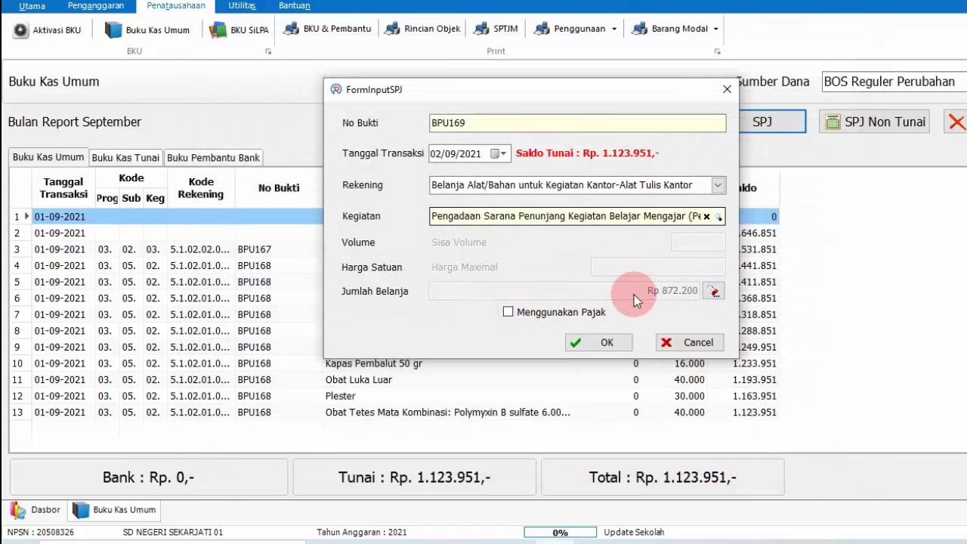
{"action": "left_click", "coordinate": [613, 341]}
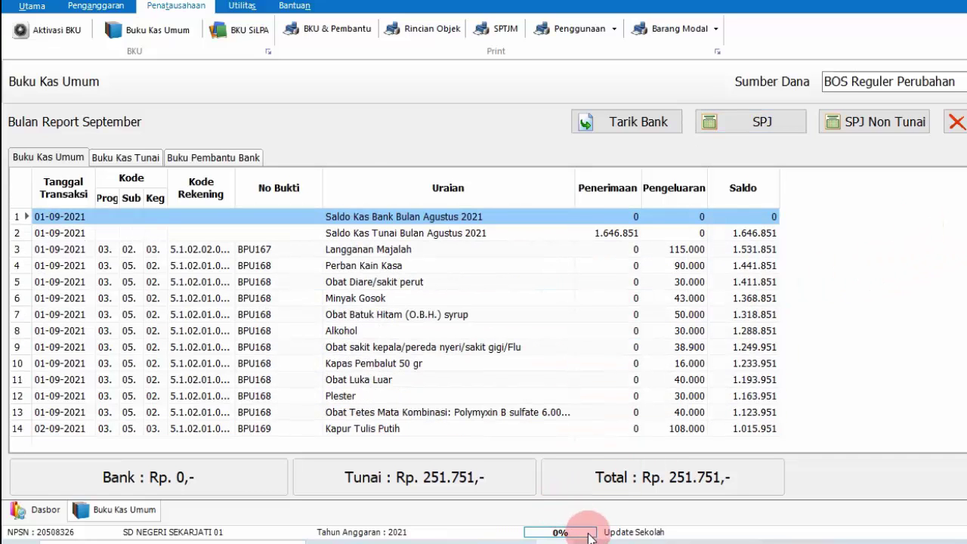
- Switch to the Excel RKAS sheet and review the September amounts of the Belanja Alat Tulis Kantor and Belanja Perlengkapan Olahraga items
{"action": "mouse_move", "coordinate": [589, 536]}
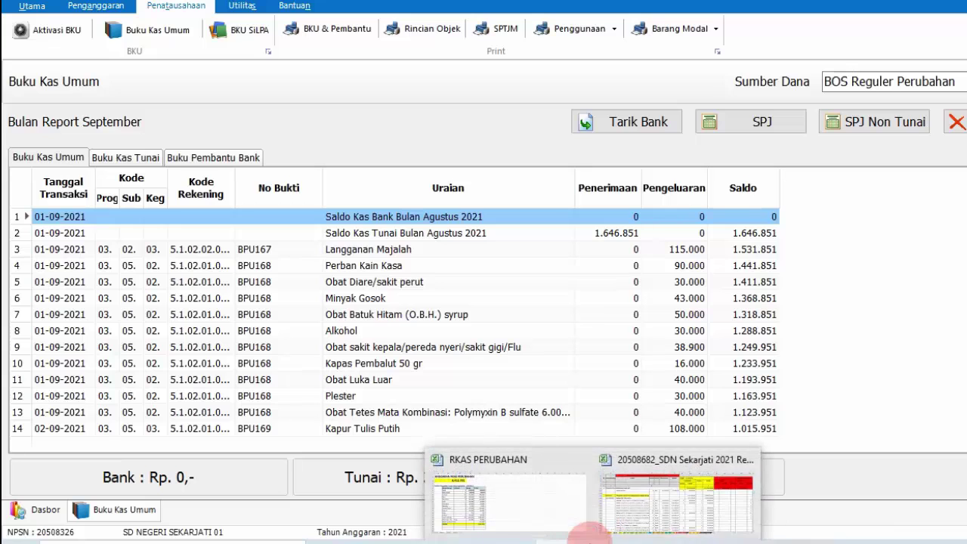
{"action": "left_click", "coordinate": [643, 503]}
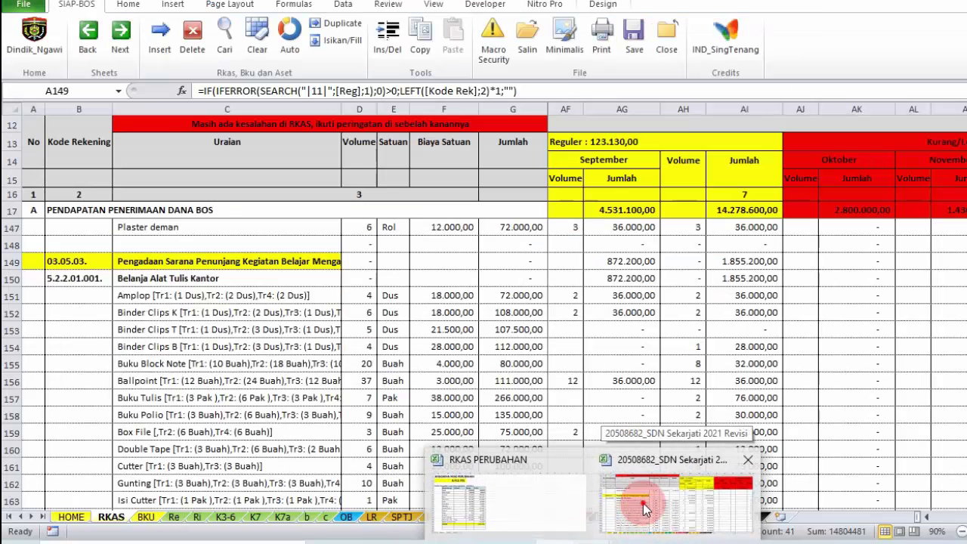
{"action": "left_click", "coordinate": [642, 503]}
{"action": "scroll", "coordinate": [645, 398], "scroll_direction": "down", "scroll_amount": 1}
{"action": "scroll", "coordinate": [644, 398], "scroll_direction": "down", "scroll_amount": 7}
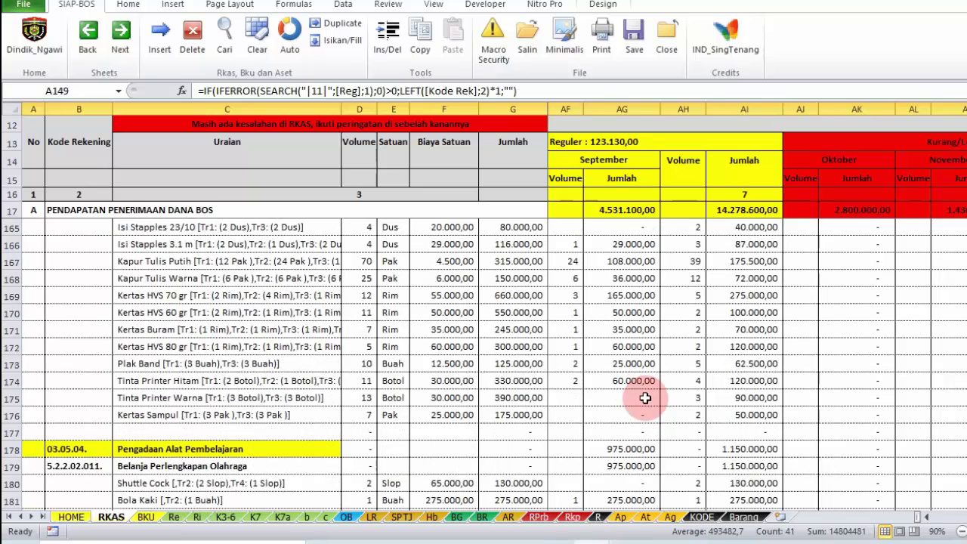
{"action": "scroll", "coordinate": [645, 397], "scroll_direction": "down", "scroll_amount": 1}
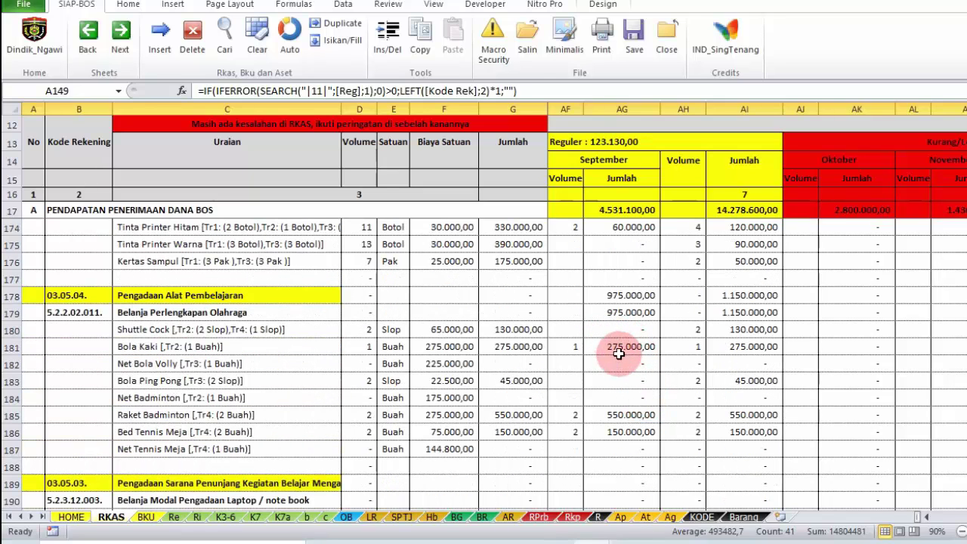
{"action": "scroll", "coordinate": [622, 393], "scroll_direction": "down", "scroll_amount": 1}
{"action": "scroll", "coordinate": [622, 393], "scroll_direction": "down", "scroll_amount": 5}
{"action": "scroll", "coordinate": [623, 394], "scroll_direction": "up", "scroll_amount": 15}
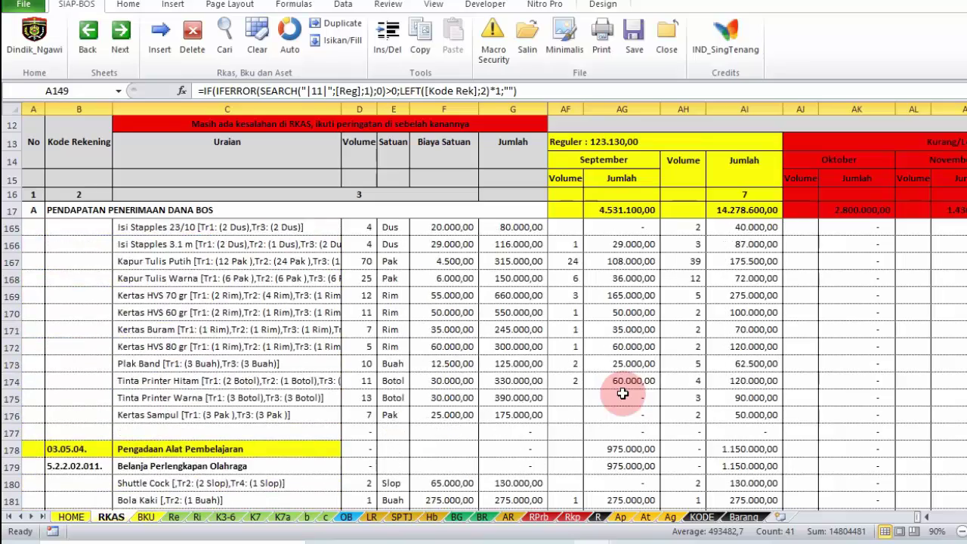
{"action": "scroll", "coordinate": [622, 391], "scroll_direction": "up", "scroll_amount": 2}
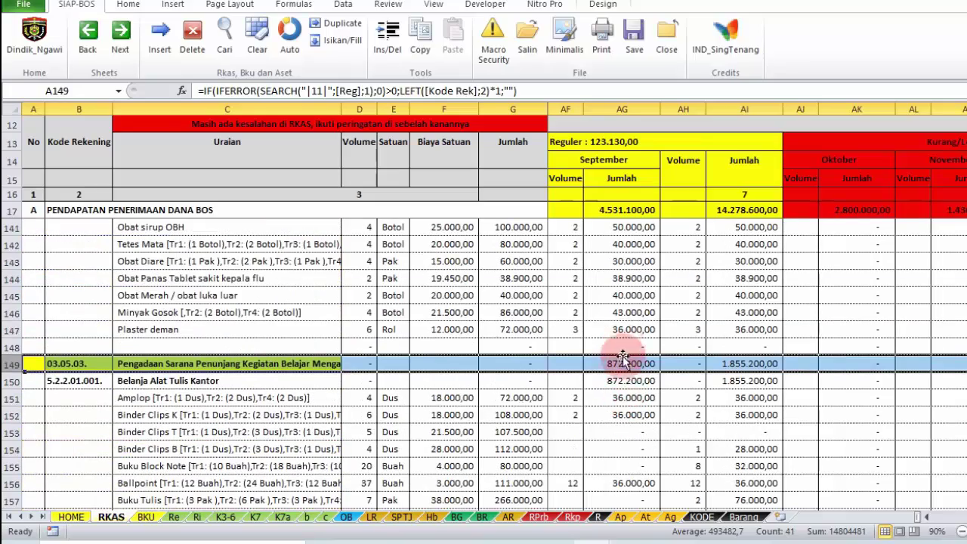
{"action": "scroll", "coordinate": [618, 445], "scroll_direction": "down", "scroll_amount": 6}
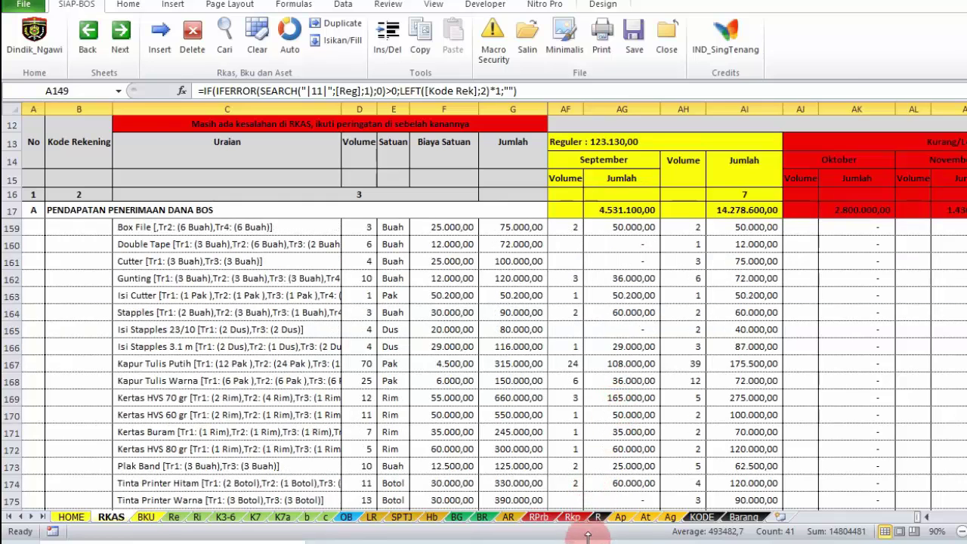
- Switch back to ARKAS and review the September Buku Kas Umum rows, from the opening cash balance through the BPU169 stationery items
{"action": "left_click", "coordinate": [562, 541]}
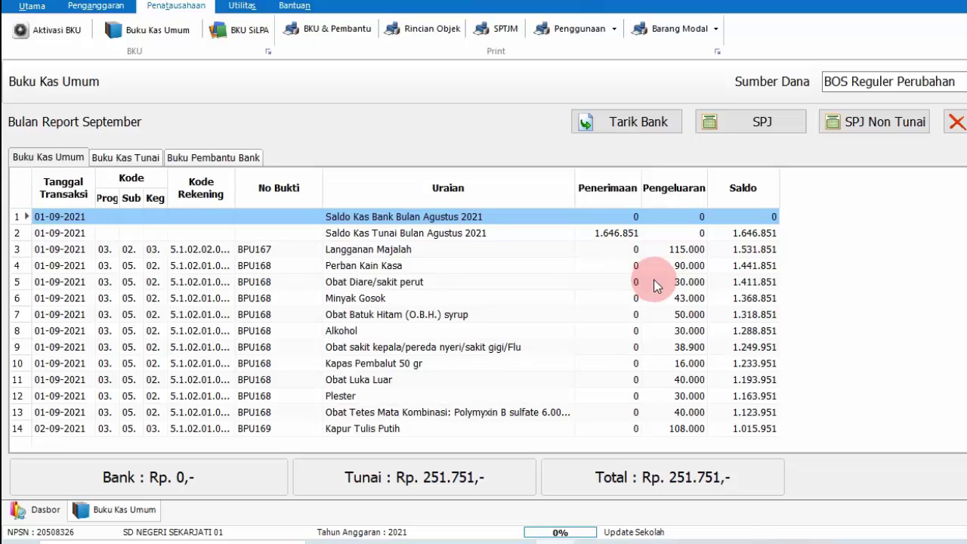
{"action": "left_click", "coordinate": [882, 287]}
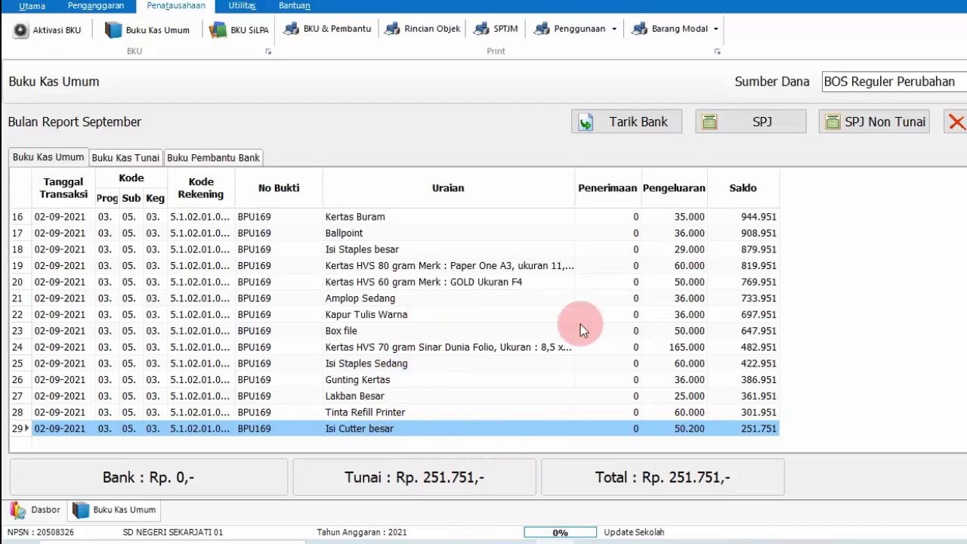
{"action": "key", "text": "Up"}
{"action": "key", "text": "Up"}
{"action": "key", "text": "Up"}
{"action": "key", "text": "Up"}
{"action": "key", "text": "Up"}
{"action": "key", "text": "Up"}
{"action": "key", "text": "Up"}
{"action": "key", "text": "Up"}
{"action": "key", "text": "Up"}
{"action": "key", "text": "Up"}
{"action": "key", "text": "Up"}
{"action": "key", "text": "Up"}
{"action": "key", "text": "Up"}
{"action": "key", "text": "Up"}
{"action": "key", "text": "Up"}
{"action": "key", "text": "Up"}
{"action": "key", "text": "Up"}
{"action": "key", "text": "Up"}
{"action": "key", "text": "Up"}
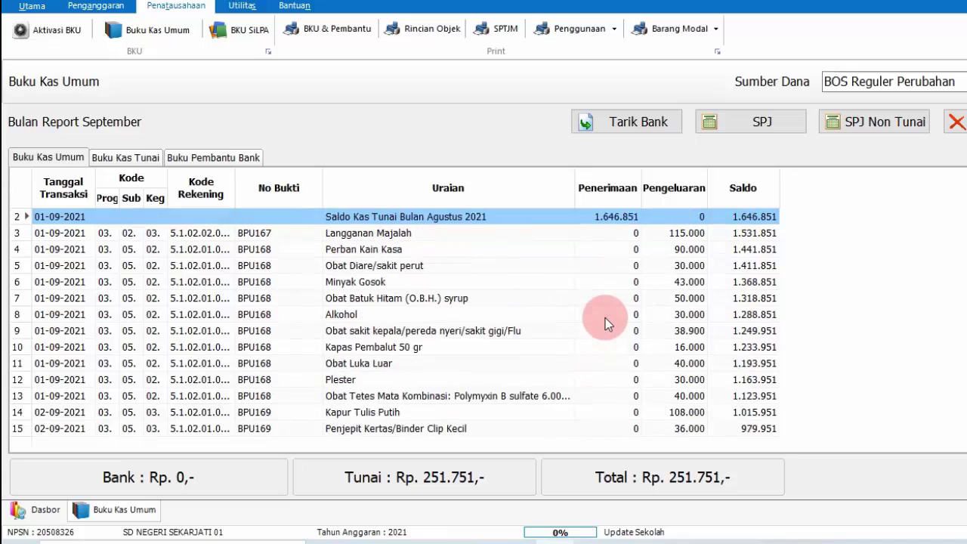
{"action": "key", "text": "Down"}
{"action": "key", "text": "Down"}
{"action": "key", "text": "Down"}
{"action": "key", "text": "Down"}
{"action": "key", "text": "Down"}
{"action": "key", "text": "Down"}
{"action": "key", "text": "Down"}
{"action": "key", "text": "Down"}
{"action": "key", "text": "Down"}
{"action": "key", "text": "Down"}
{"action": "key", "text": "Down"}
{"action": "key", "text": "Down"}
{"action": "key", "text": "Down"}
{"action": "key", "text": "Down"}
{"action": "key", "text": "Down"}
{"action": "key", "text": "Down"}
{"action": "key", "text": "Down"}
{"action": "key", "text": "Down"}
{"action": "key", "text": "Down"}
{"action": "key", "text": "Down"}
{"action": "key", "text": "Down"}
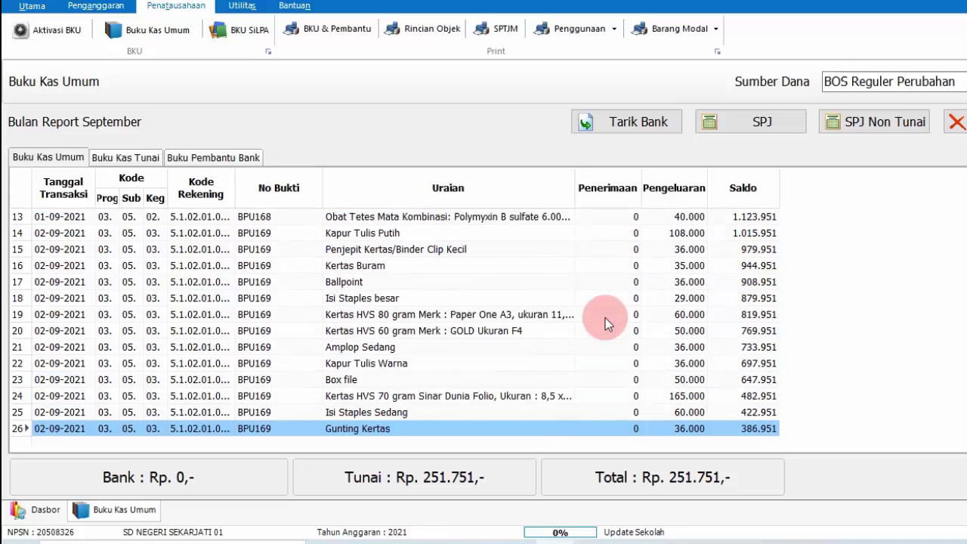